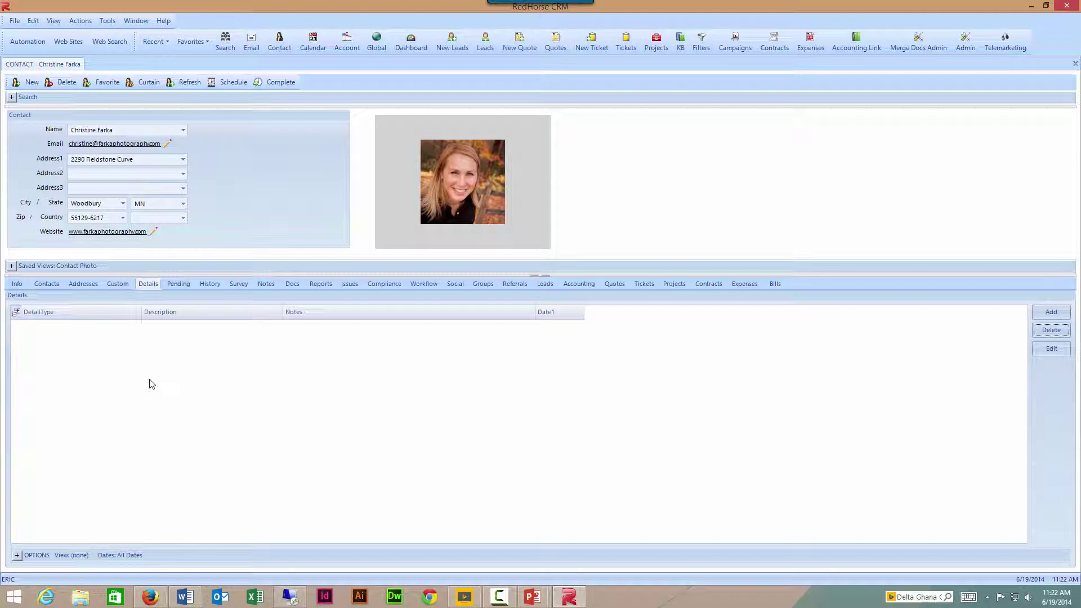
- Add a new detail record to the contact and set its type to RedHorse License Nbr
{"action": "left_click", "coordinate": [1045, 317]}
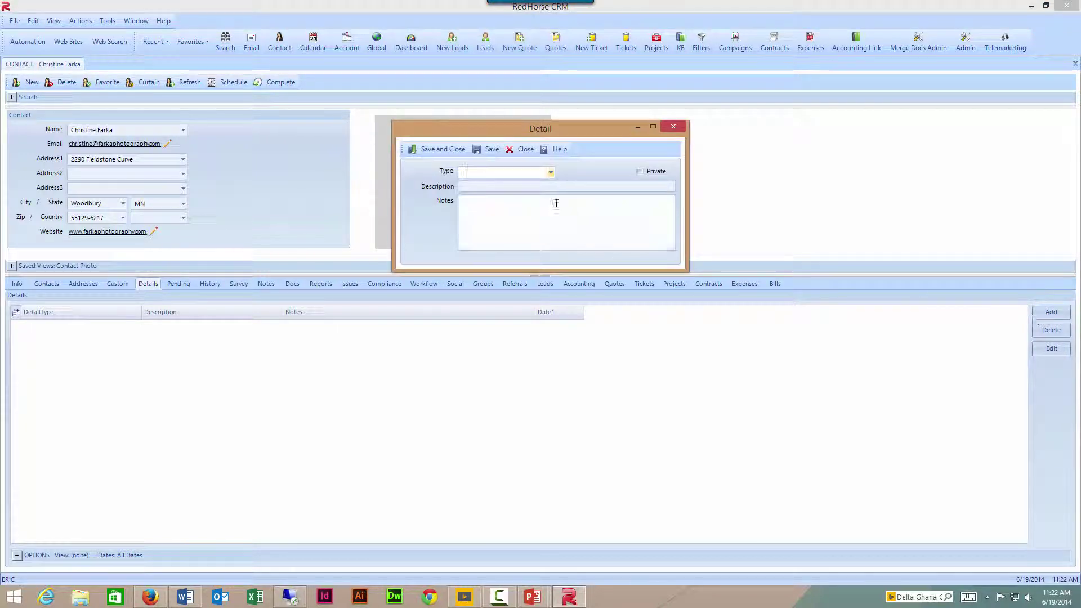
{"action": "left_click", "coordinate": [550, 172]}
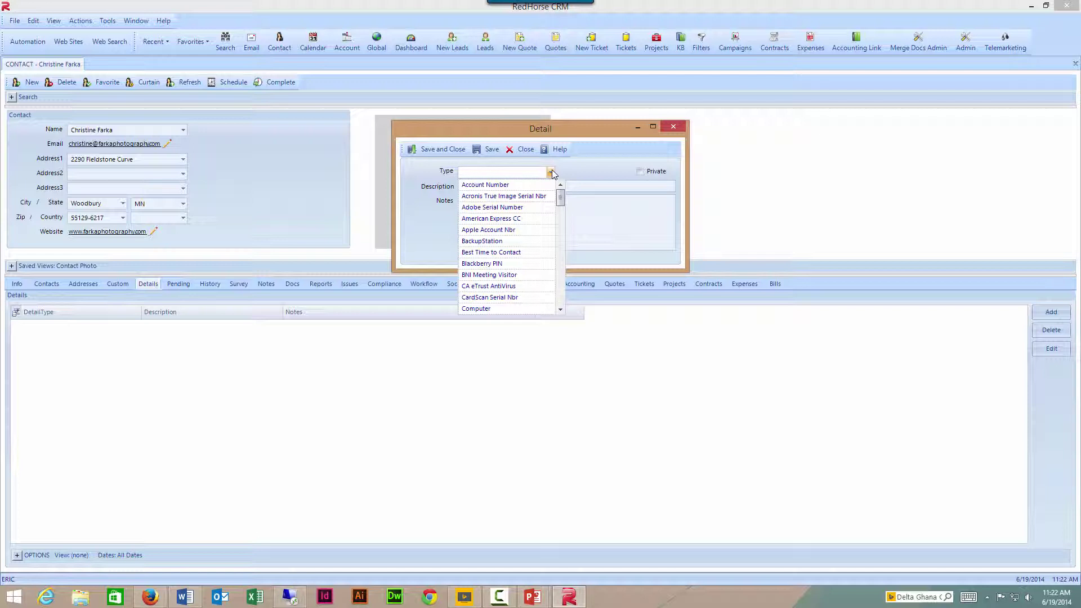
{"action": "type", "text": "RedHorse Credentials"}
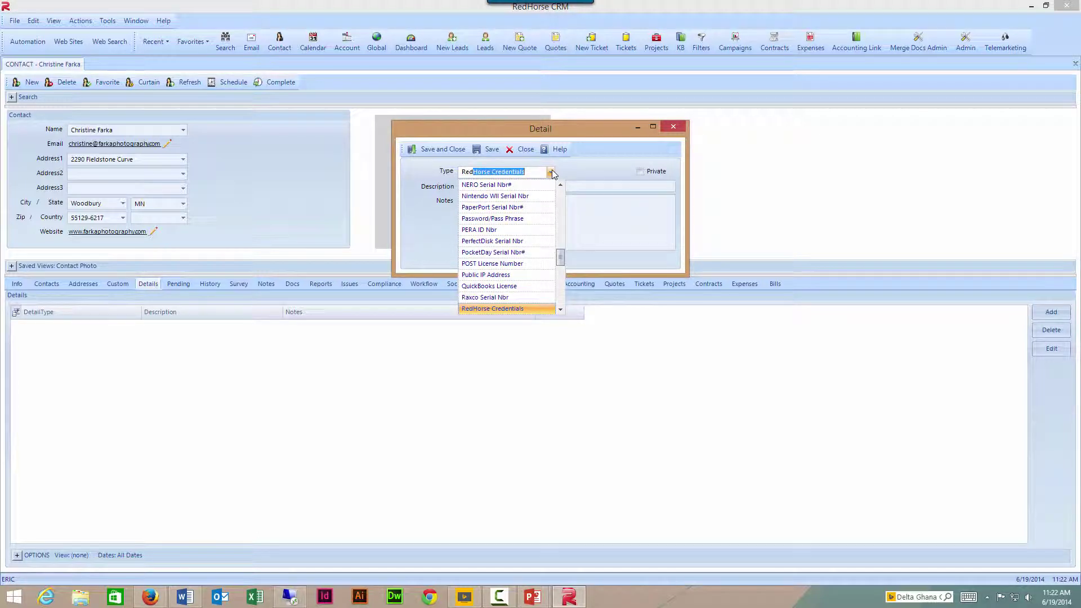
{"action": "scroll", "coordinate": [516, 312], "scroll_direction": "down", "scroll_amount": 1}
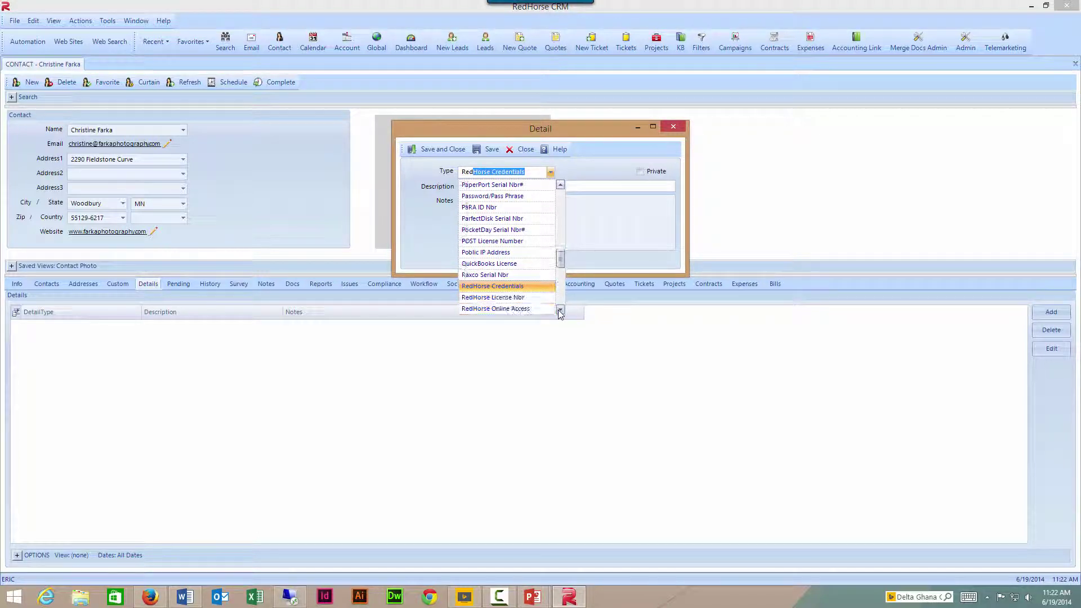
{"action": "left_click", "coordinate": [507, 299]}
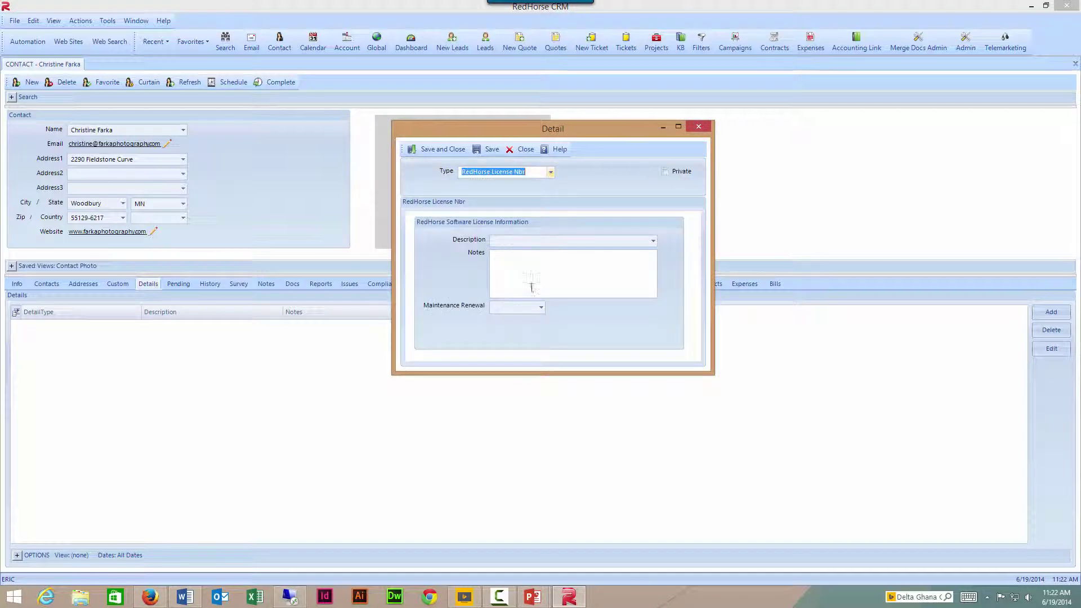
- Set the description to RedHorse CRM Complete and fill the notes with the license number and "detailed notes here"
{"action": "left_click", "coordinate": [653, 242]}
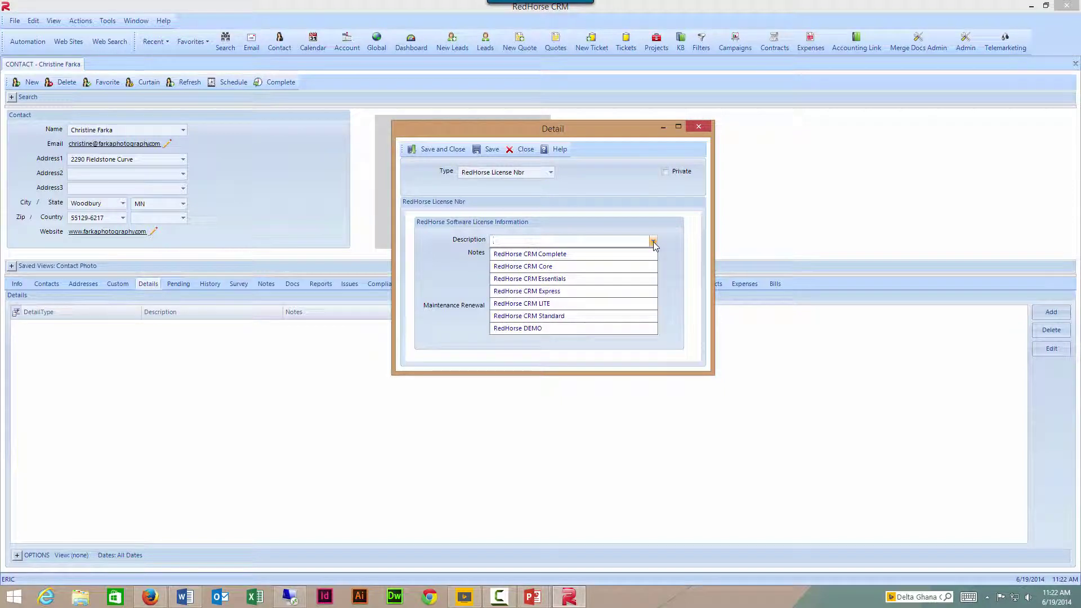
{"action": "left_click", "coordinate": [573, 259]}
{"action": "left_click", "coordinate": [553, 273]}
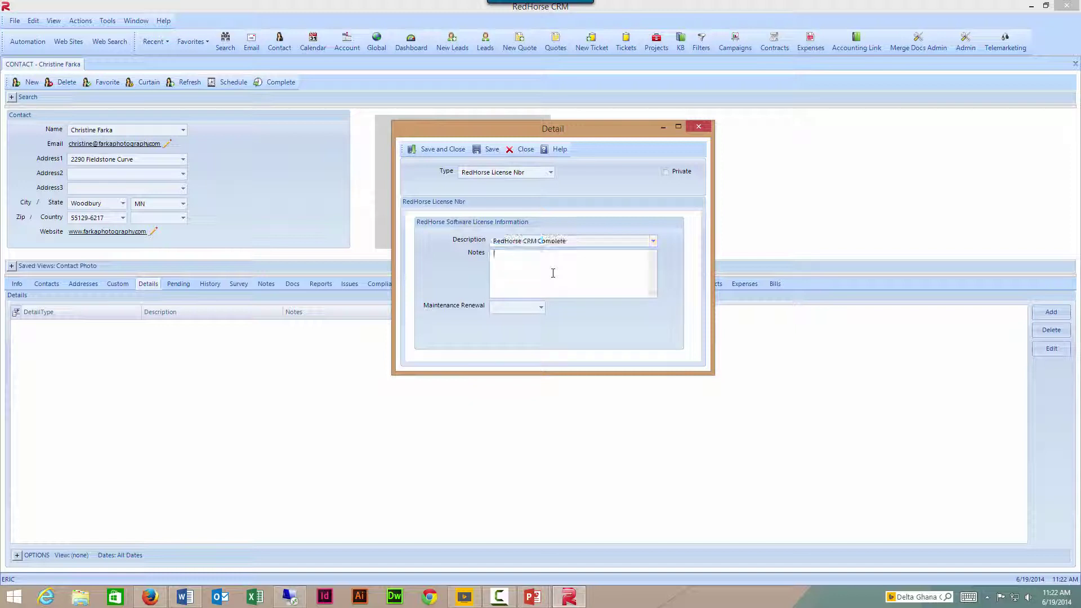
{"action": "type", "text": "1234567890  "}
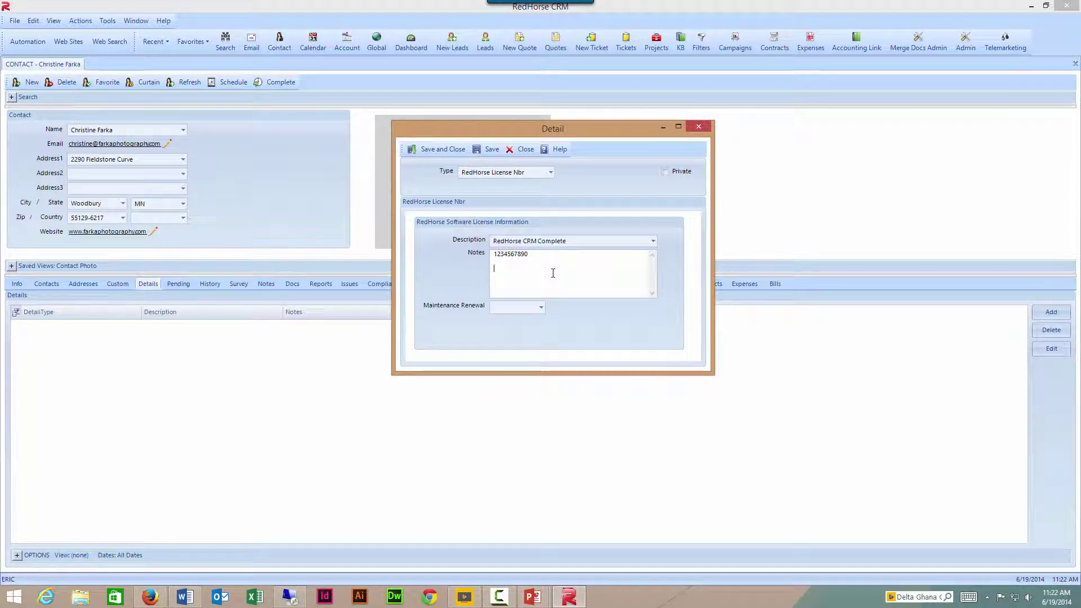
{"action": "type", "text": "detailed no"}
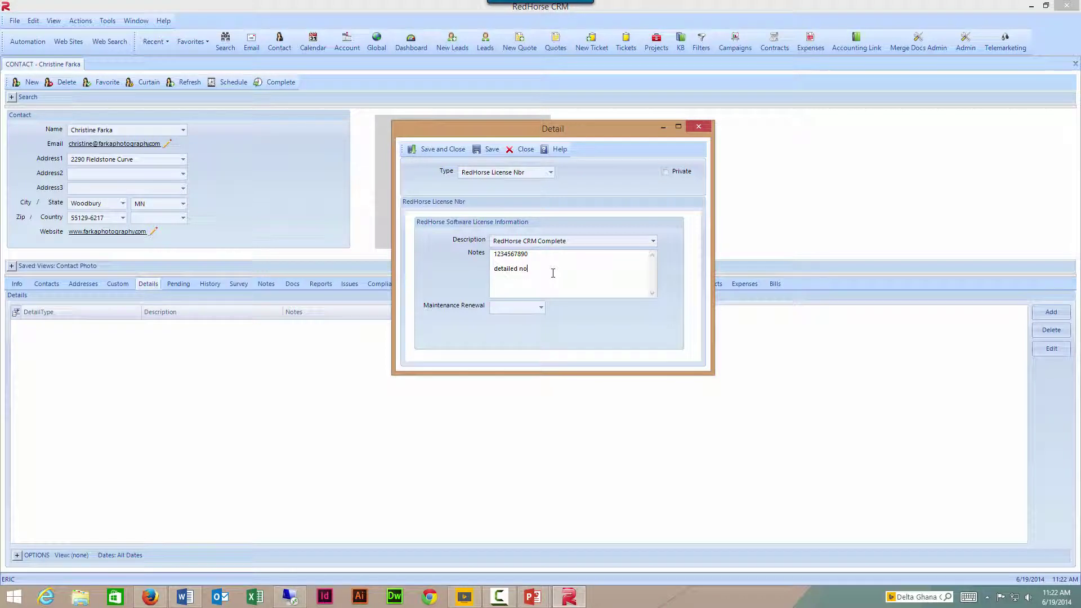
{"action": "type", "text": "tes here"}
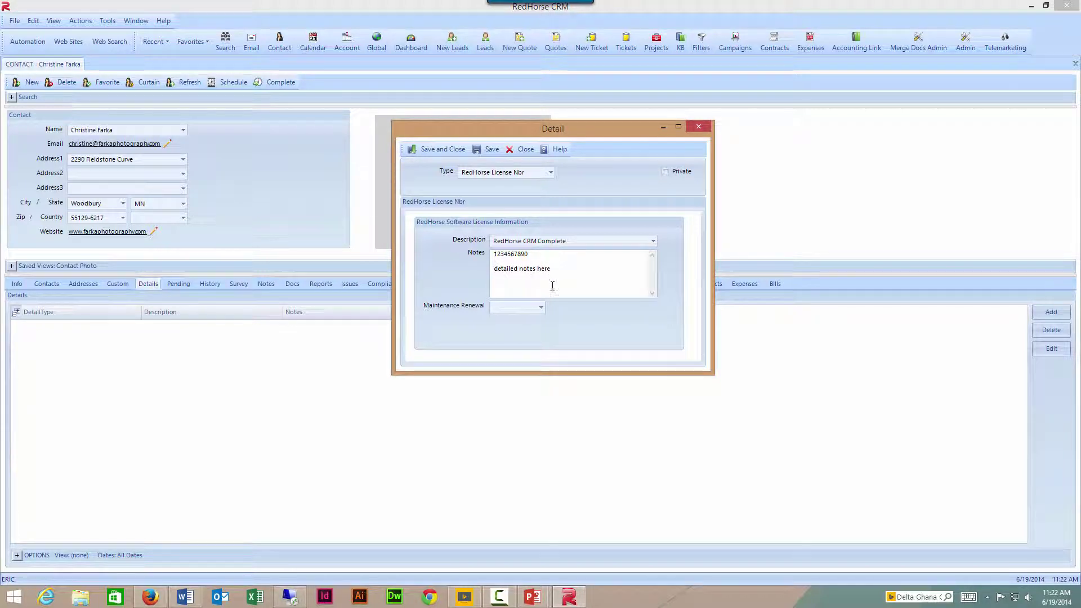
- Set the maintenance renewal date to 06/19/2014 and save and close the detail record
{"action": "left_click", "coordinate": [541, 308]}
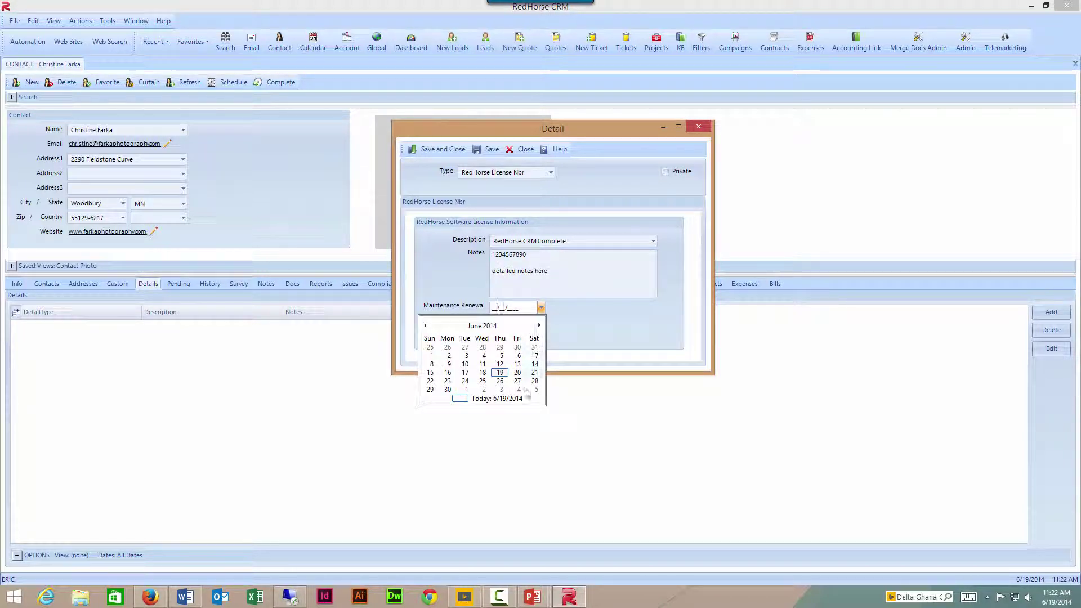
{"action": "left_click", "coordinate": [500, 373]}
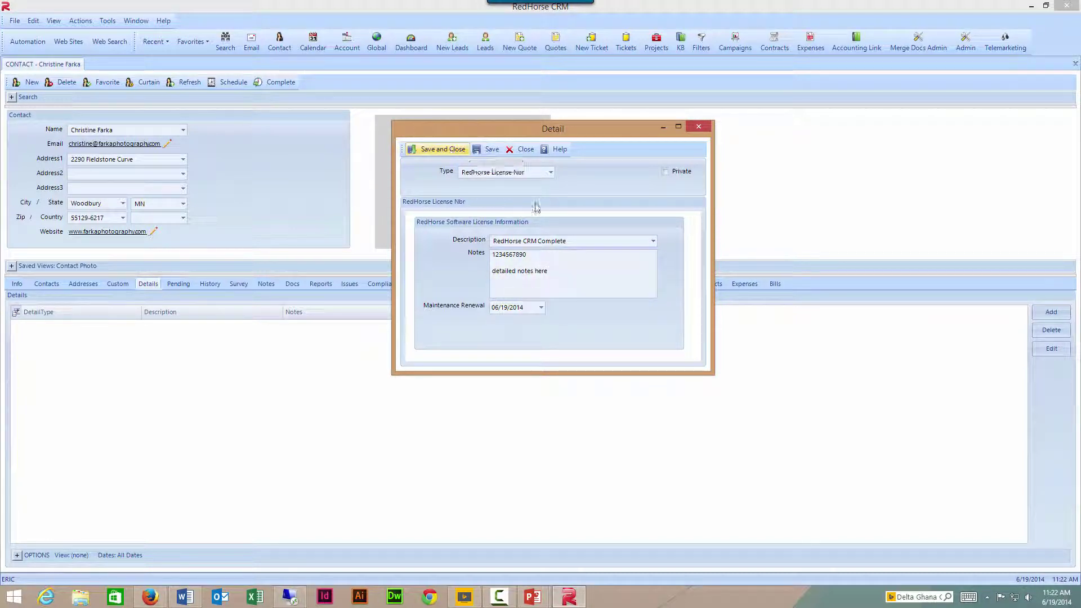
{"action": "left_click", "coordinate": [447, 151]}
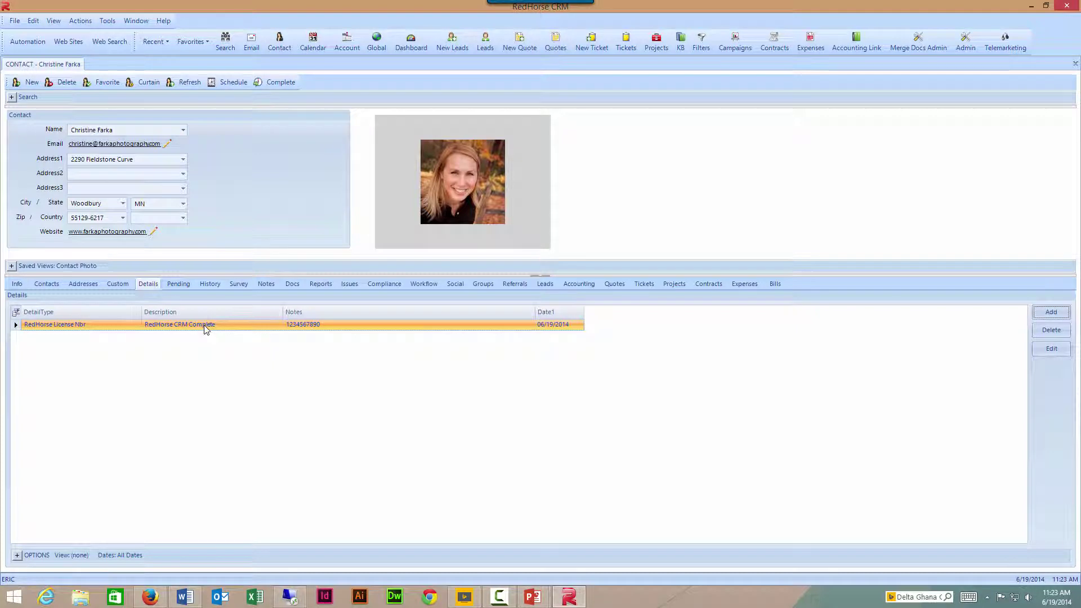
- Apply the With Key Fields saved view to the contact and open the details of its linked company account, Farka Photography
{"action": "left_click", "coordinate": [11, 266]}
{"action": "left_click", "coordinate": [158, 262]}
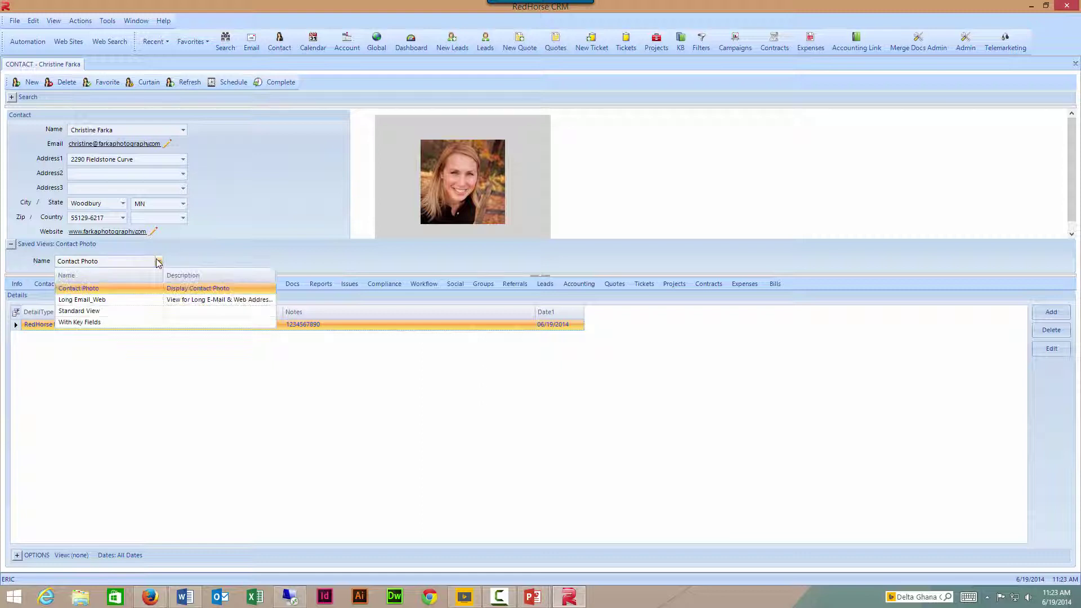
{"action": "left_click", "coordinate": [119, 322]}
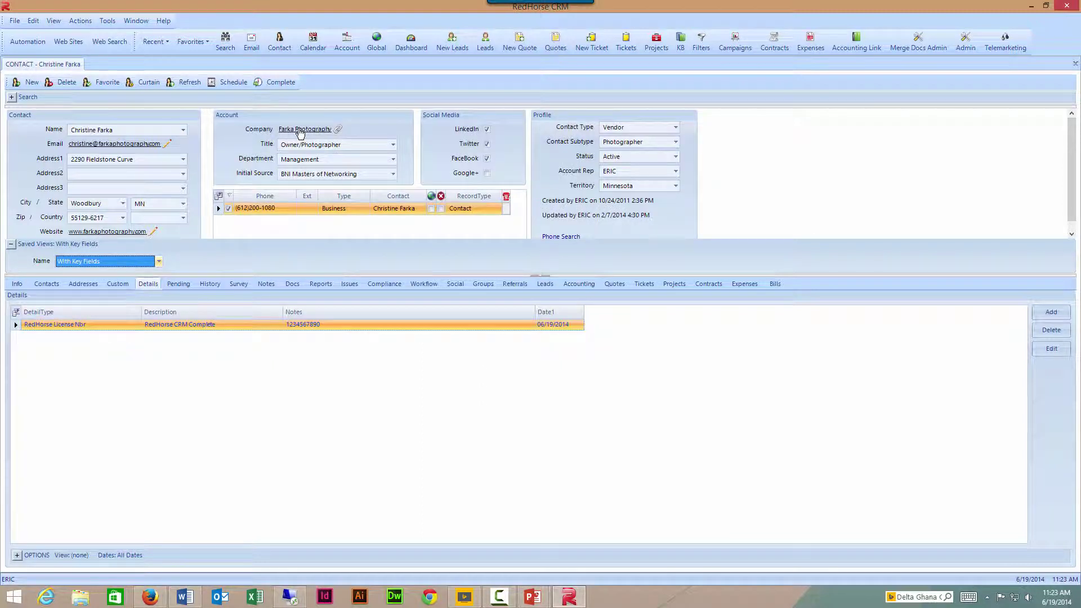
{"action": "left_click", "coordinate": [300, 130]}
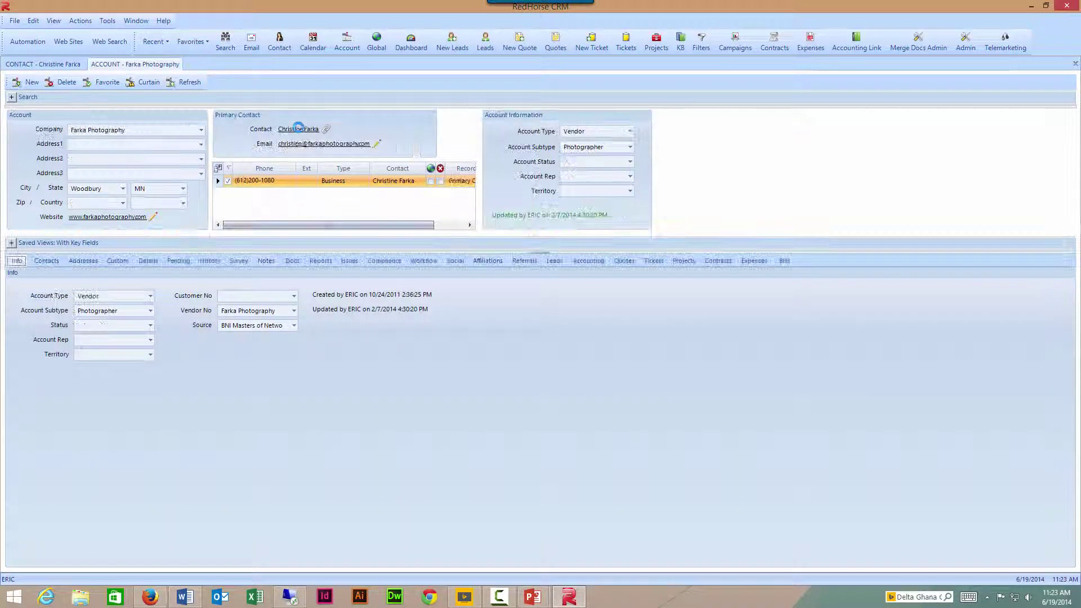
{"action": "left_click", "coordinate": [147, 261]}
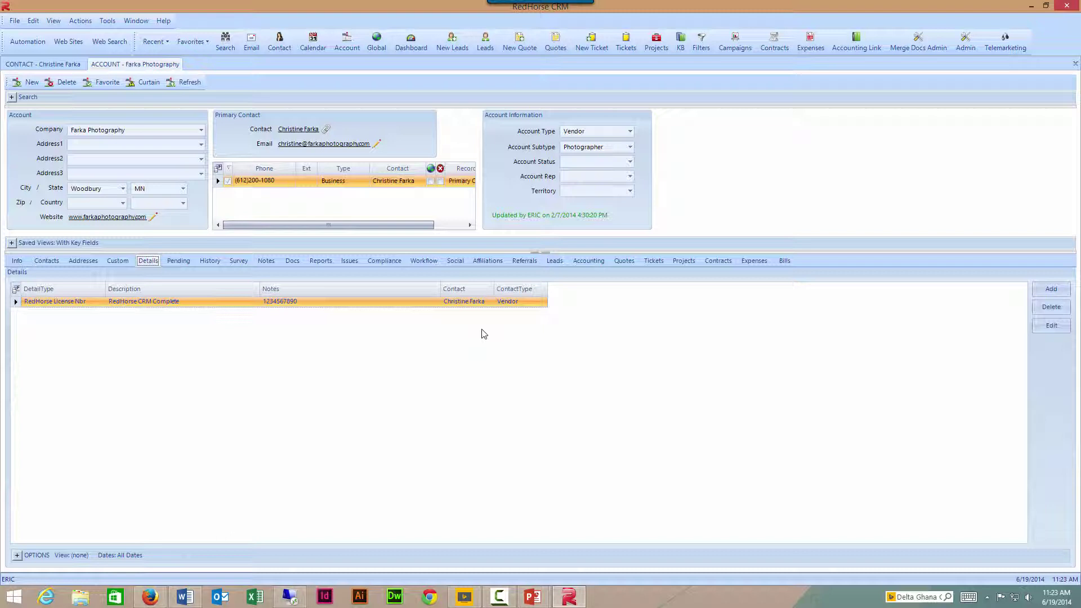
- Switch to SQL Server Management Studio, examine the columns of the dbo.CONTACT_DETAILS table in the RedHorseCRM database, and return to RedHorse CRM
{"action": "left_click", "coordinate": [290, 597]}
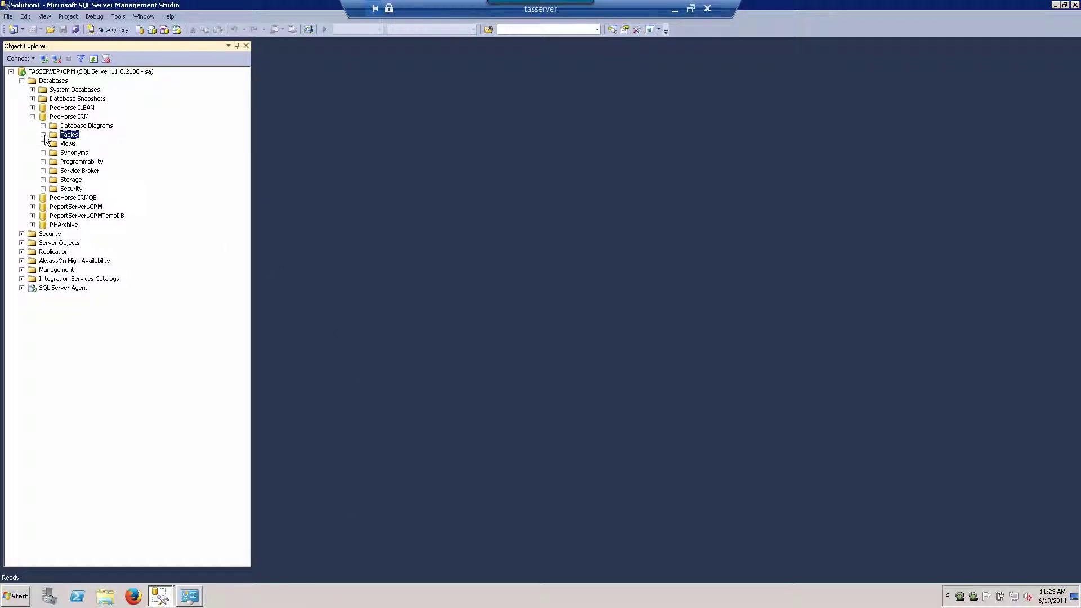
{"action": "left_click", "coordinate": [44, 135]}
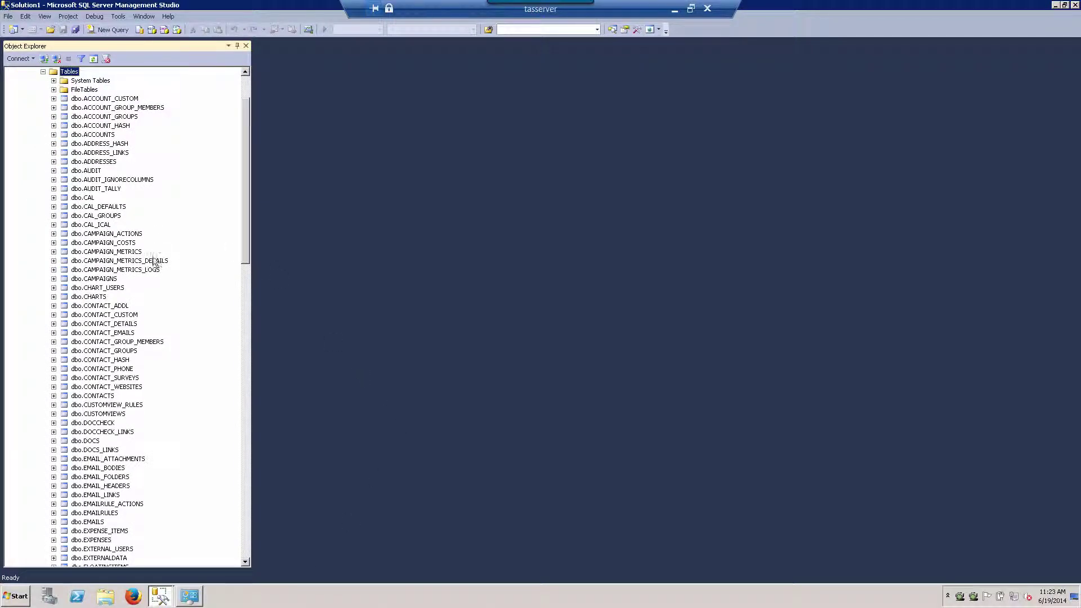
{"action": "left_click", "coordinate": [90, 324]}
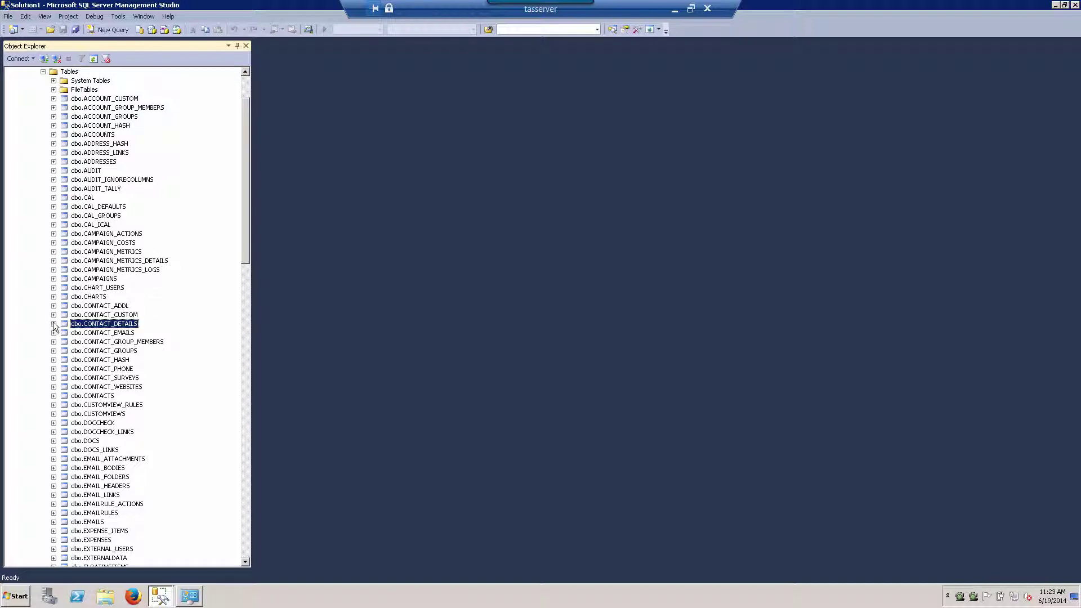
{"action": "left_click", "coordinate": [53, 324]}
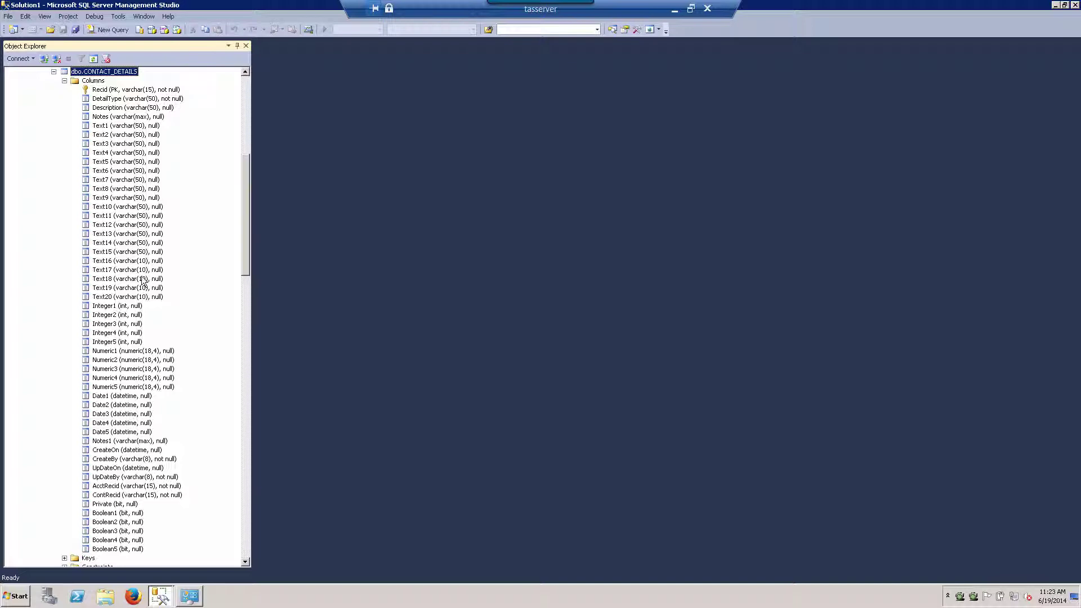
{"action": "left_click_drag", "start_coordinate": [245, 209], "coordinate": [245, 238]}
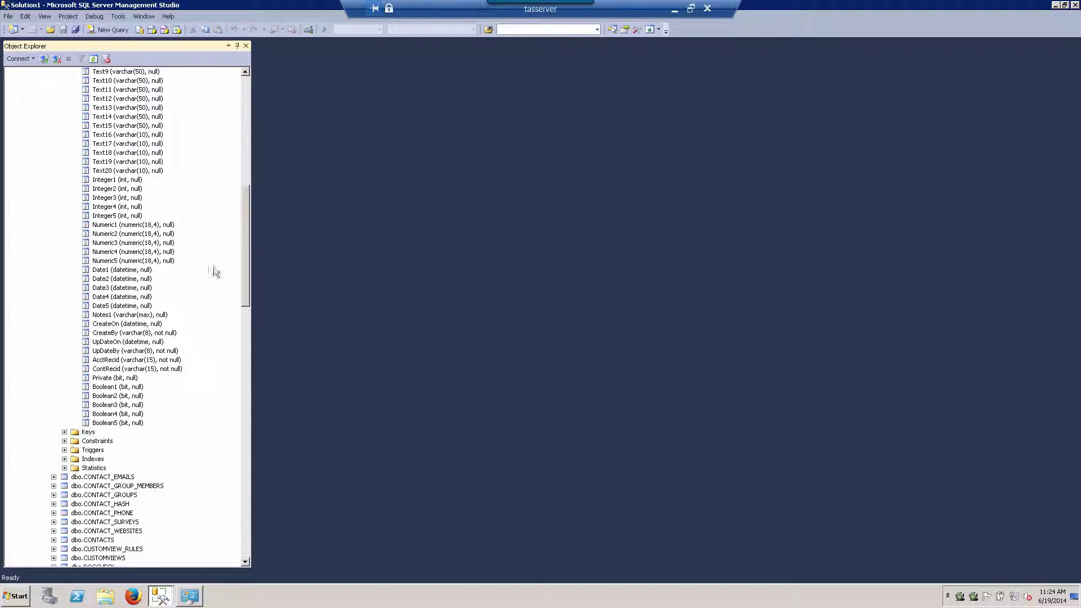
{"action": "left_click_drag", "start_coordinate": [246, 243], "coordinate": [251, 212]}
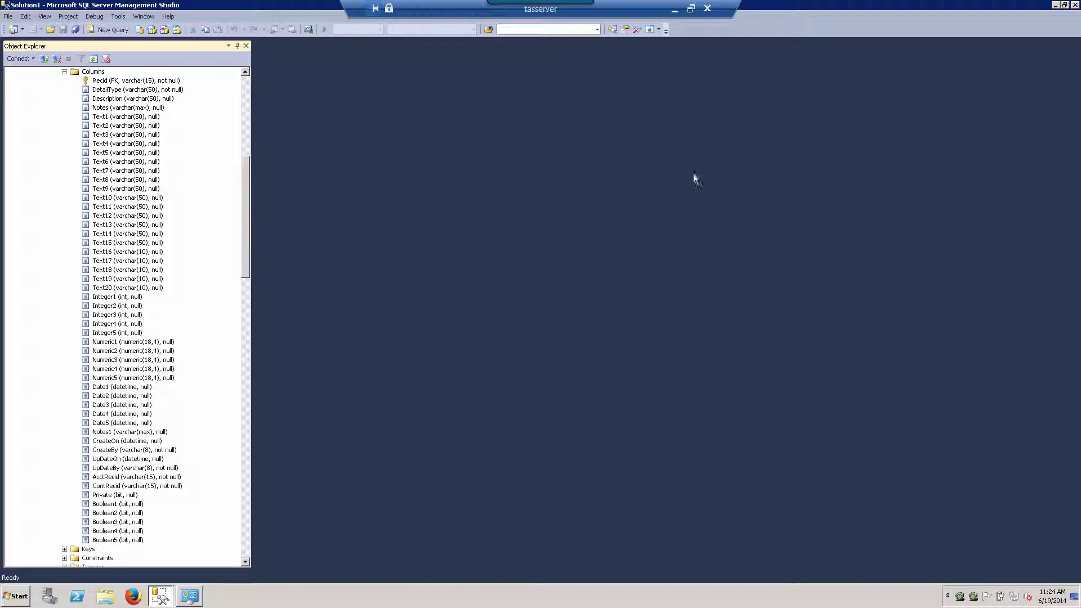
{"action": "left_click", "coordinate": [674, 11]}
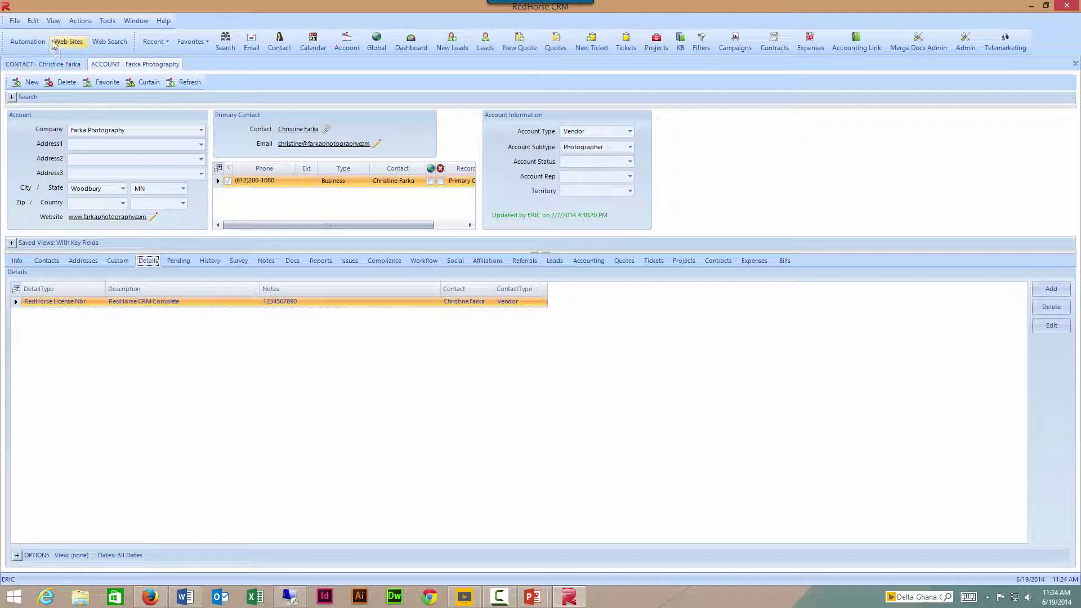
- Open the contact settings in CRM Administration and show the Details Field Views
{"action": "left_click", "coordinate": [33, 21]}
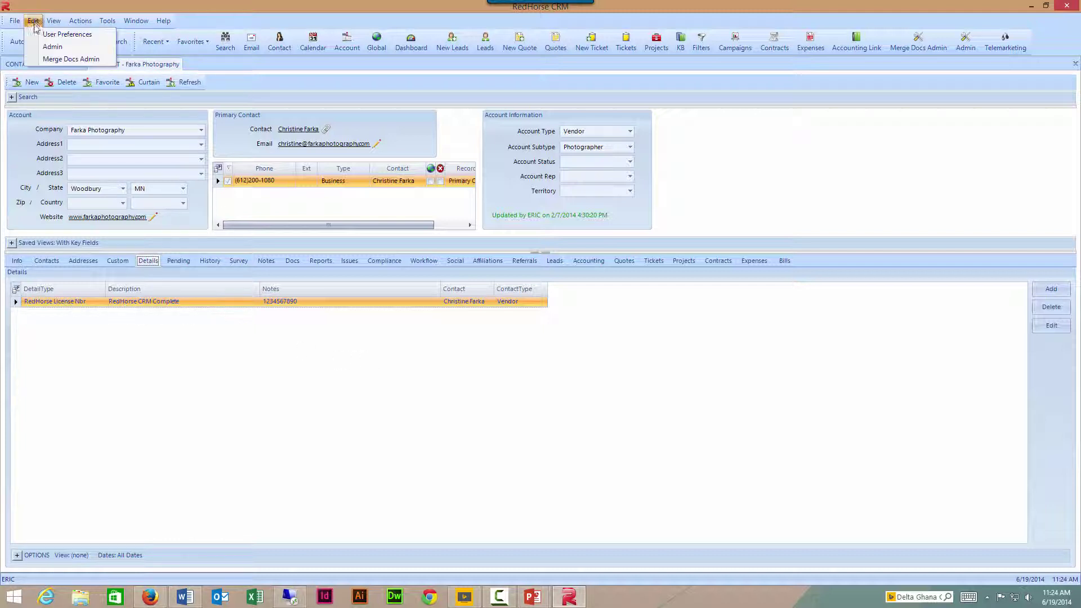
{"action": "left_click", "coordinate": [48, 50]}
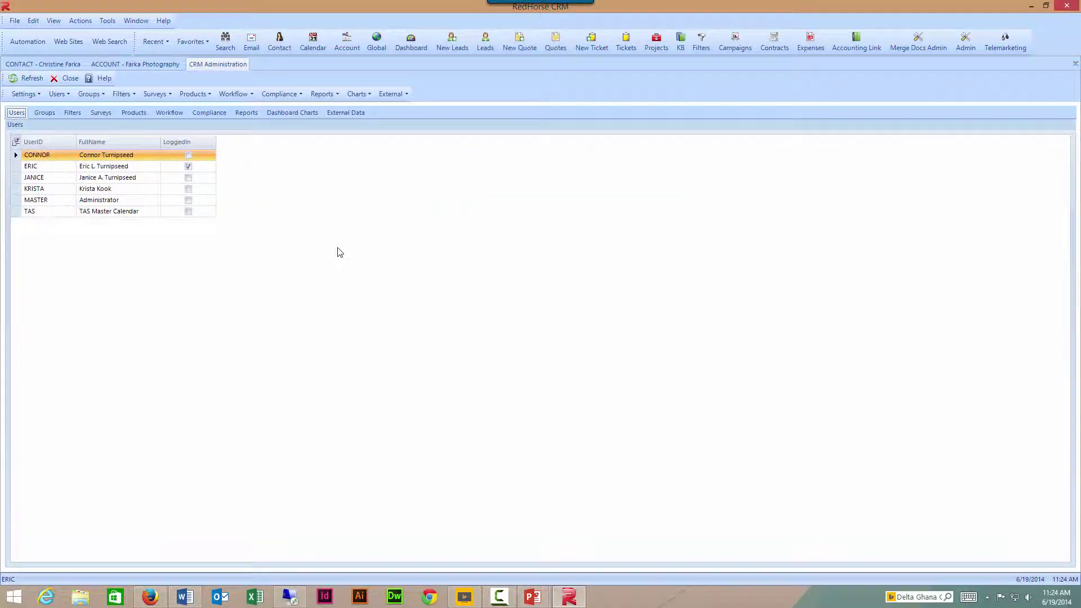
{"action": "left_click", "coordinate": [35, 94]}
{"action": "mouse_move", "coordinate": [78, 147]}
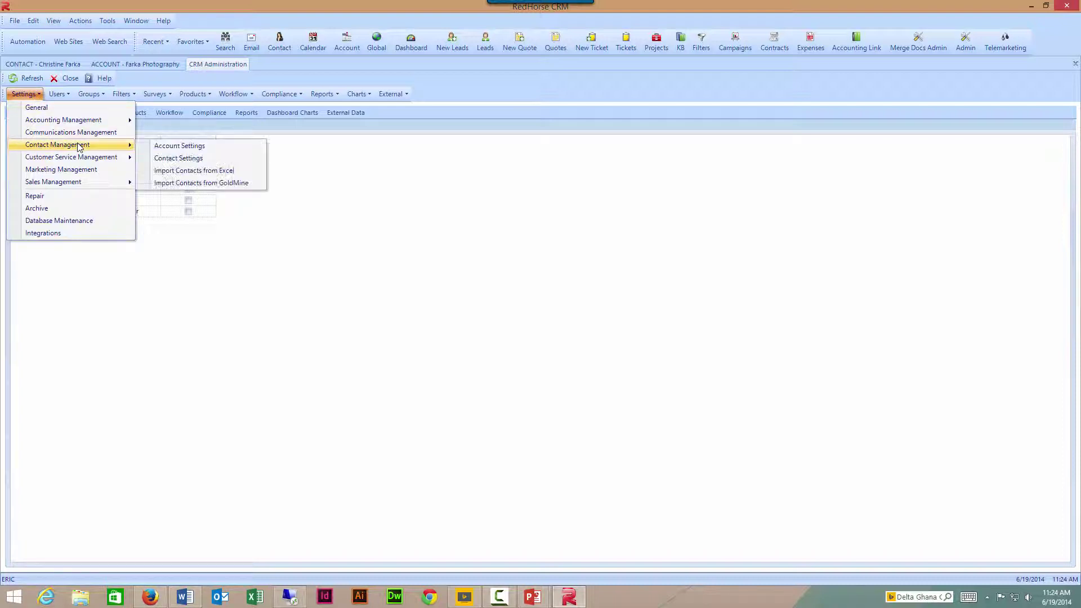
{"action": "left_click", "coordinate": [232, 158]}
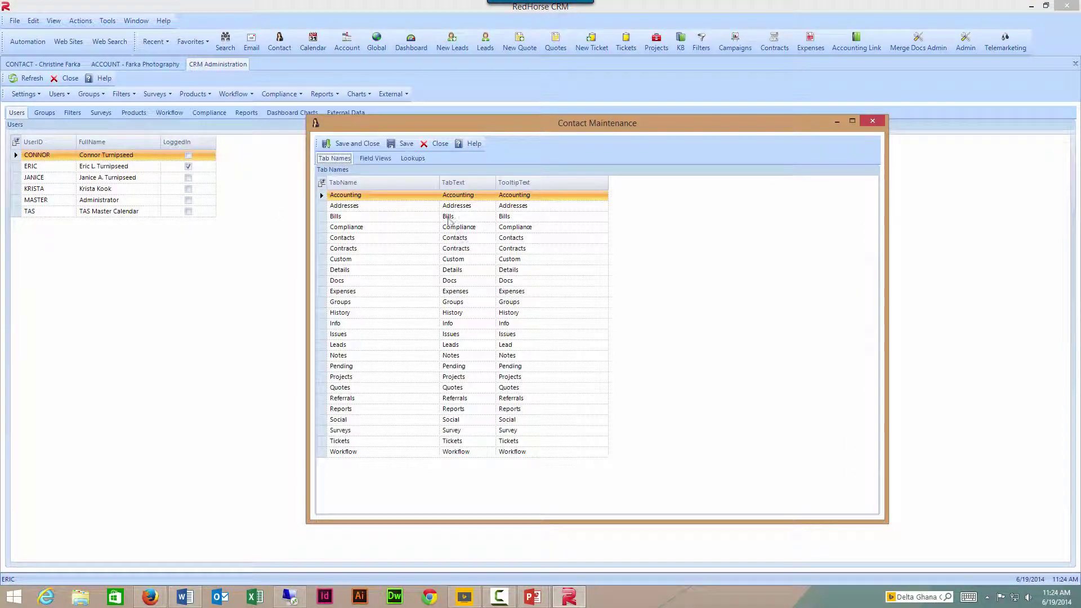
{"action": "left_click", "coordinate": [386, 160]}
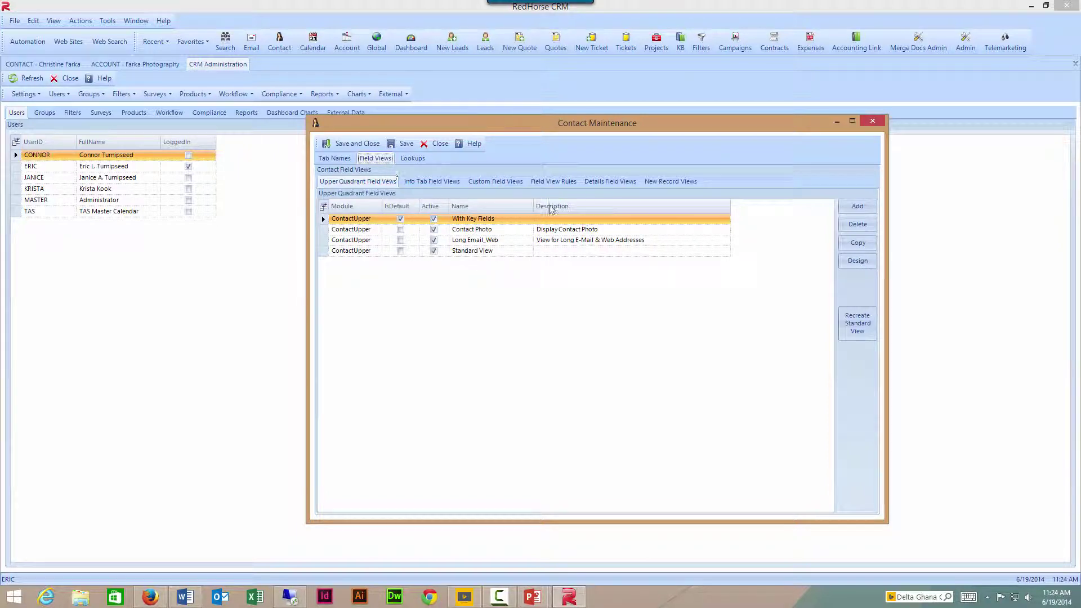
{"action": "left_click", "coordinate": [593, 183]}
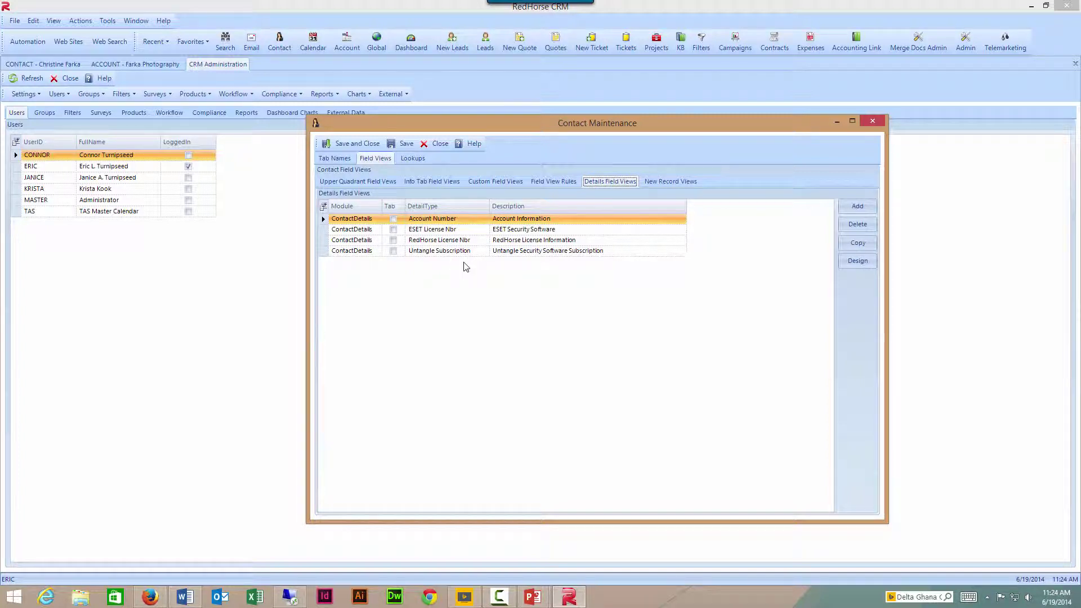
- Open the RedHorse License Nbr field view in the Screen Designer, widen its properties area, and narrow and reposition the designer window
{"action": "left_click", "coordinate": [514, 240]}
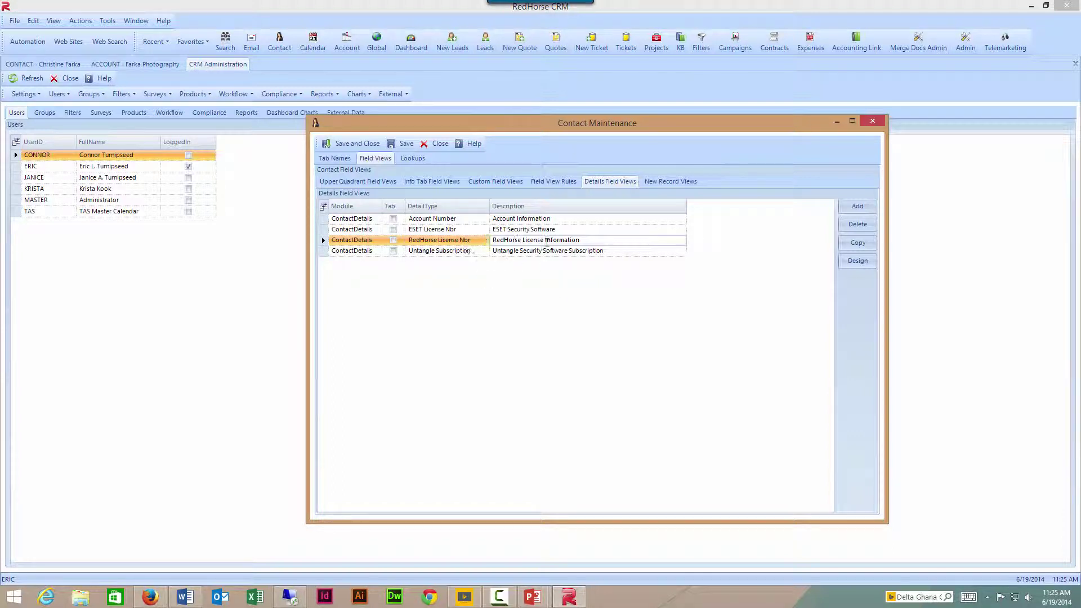
{"action": "left_click", "coordinate": [855, 261]}
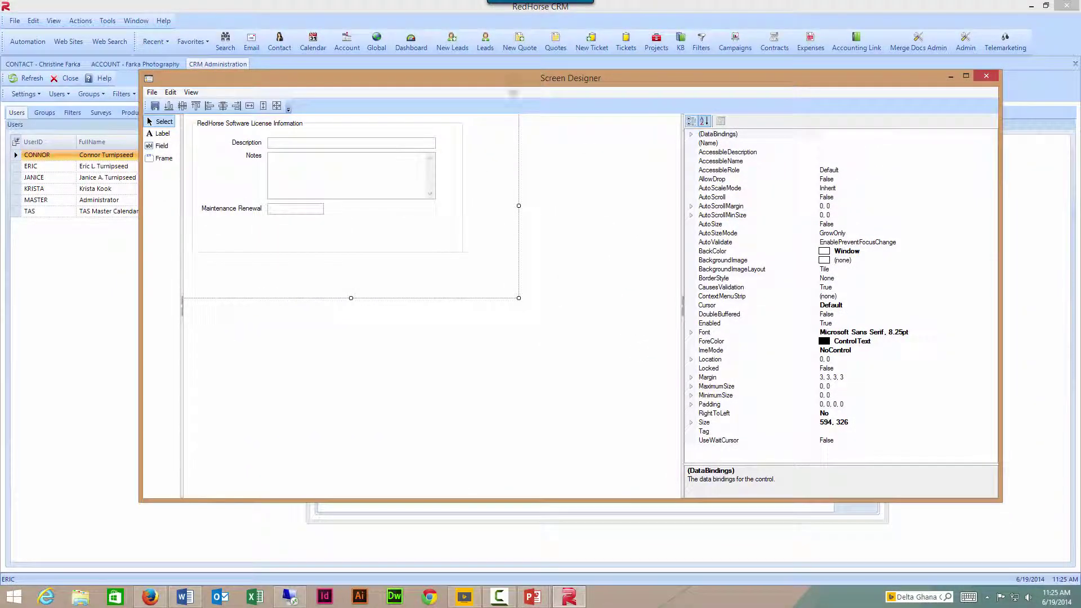
{"action": "left_click_drag", "start_coordinate": [679, 173], "coordinate": [607, 174]}
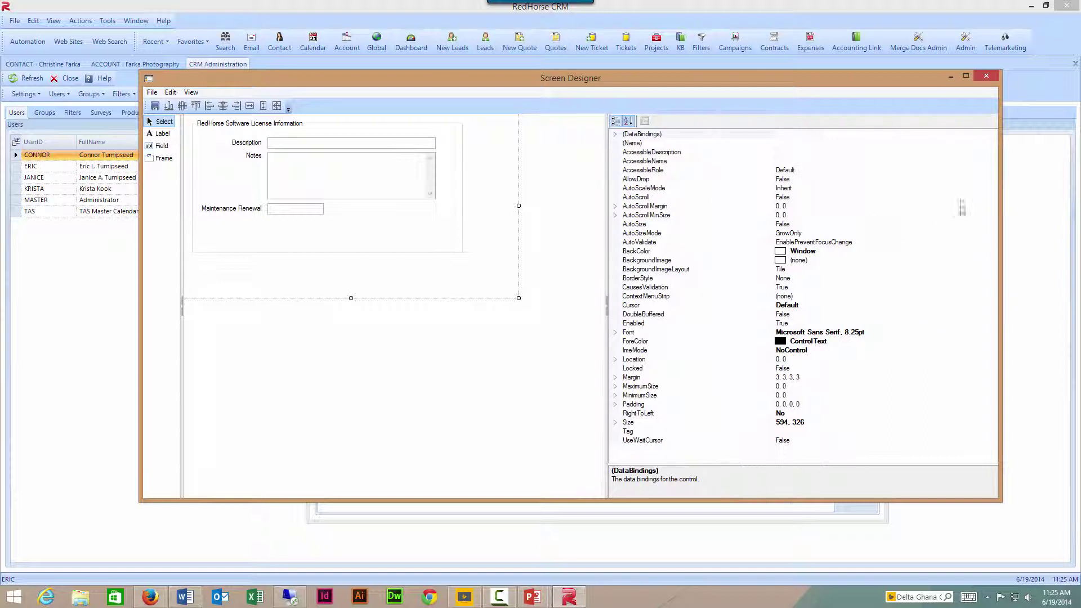
{"action": "left_click_drag", "start_coordinate": [998, 190], "coordinate": [945, 190]}
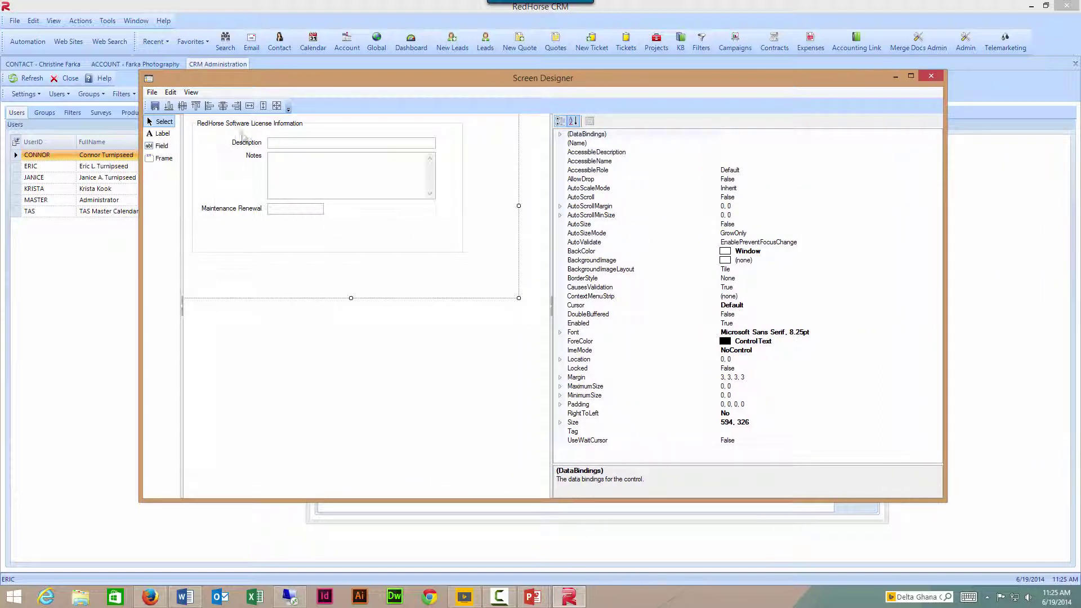
{"action": "left_click_drag", "start_coordinate": [361, 79], "coordinate": [401, 84]}
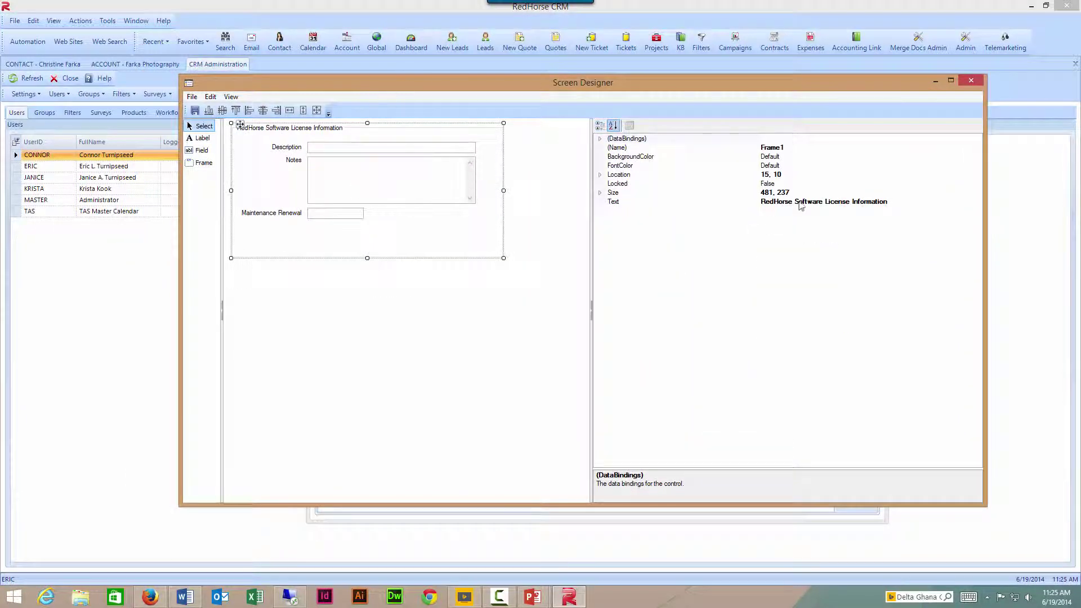
- Change the license frame's title text to "RedHorse CRM Software License Information"
{"action": "left_click", "coordinate": [795, 201]}
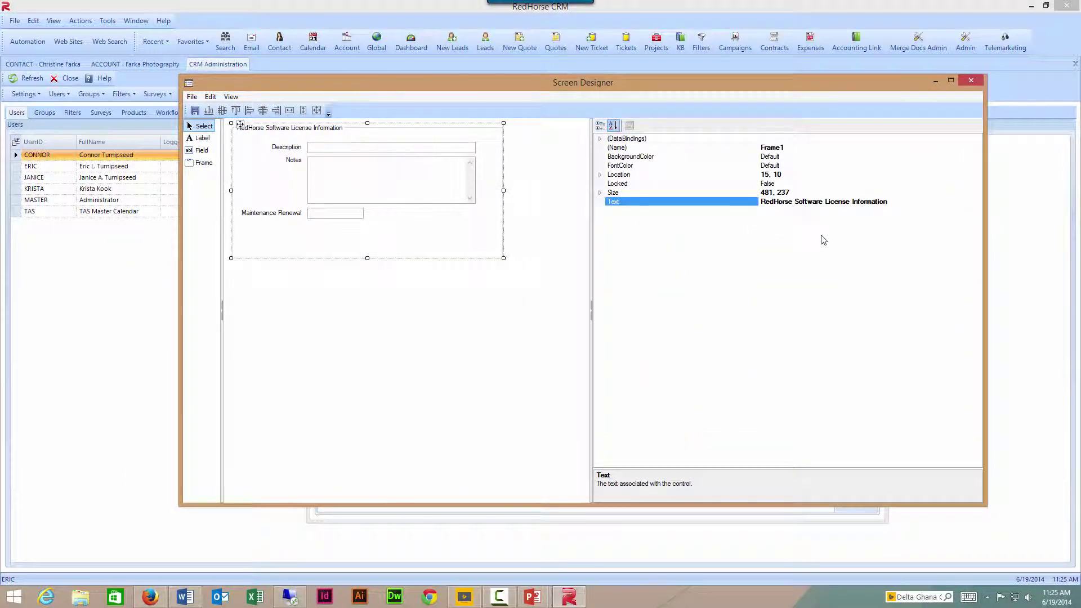
{"action": "type", "text": "CRM"}
{"action": "left_click", "coordinate": [490, 235]}
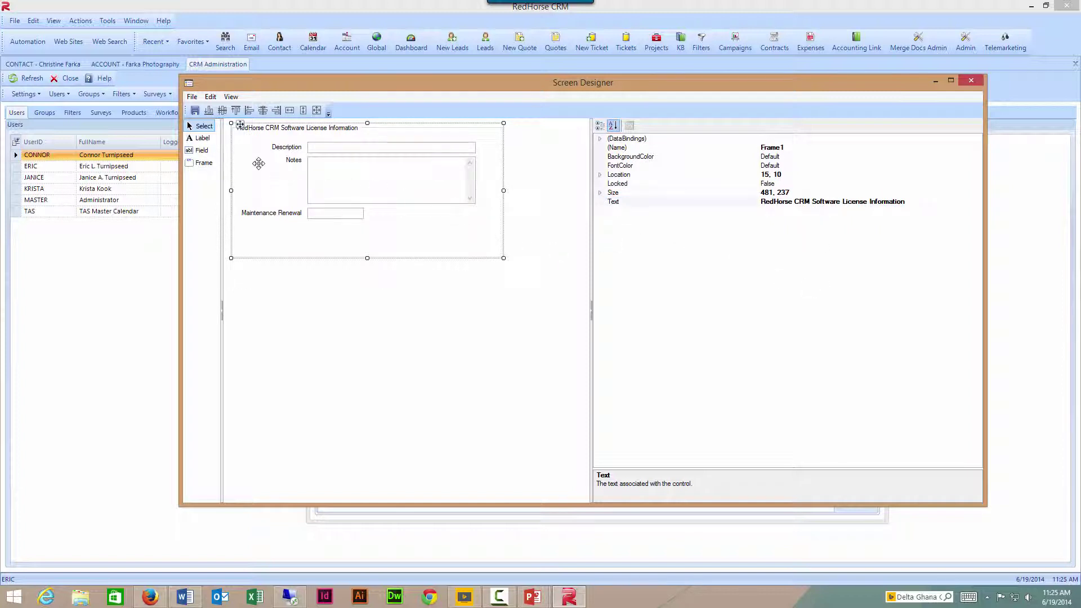
- Set the license frame's background color to Cornsilk
{"action": "left_click", "coordinate": [784, 159]}
{"action": "left_click", "coordinate": [977, 158]}
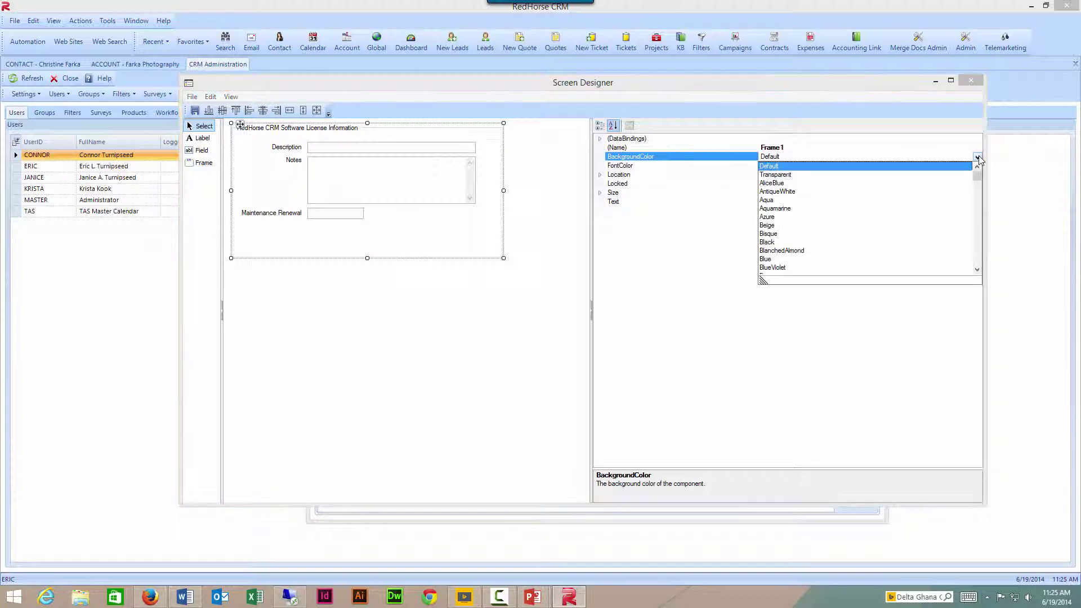
{"action": "scroll", "coordinate": [976, 274], "scroll_direction": "down", "scroll_amount": 8}
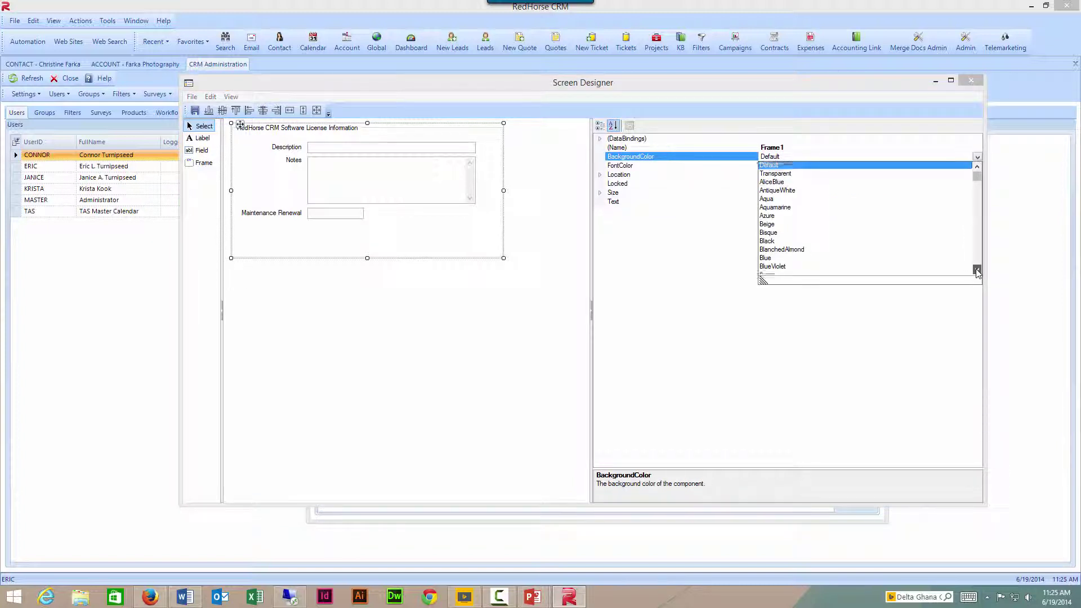
{"action": "scroll", "coordinate": [977, 273], "scroll_direction": "down", "scroll_amount": 3}
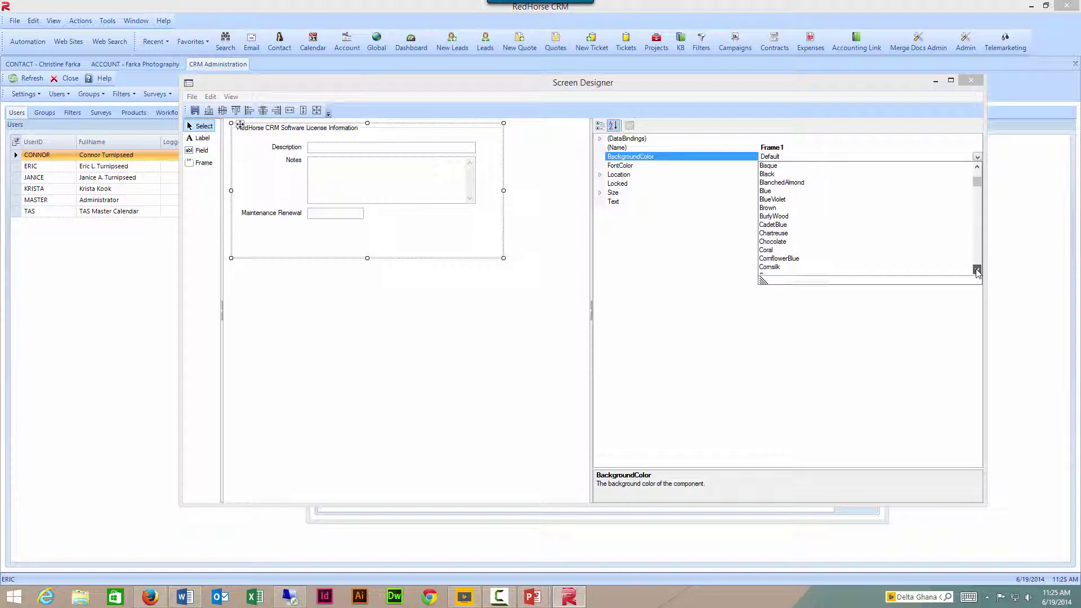
{"action": "left_click", "coordinate": [770, 243]}
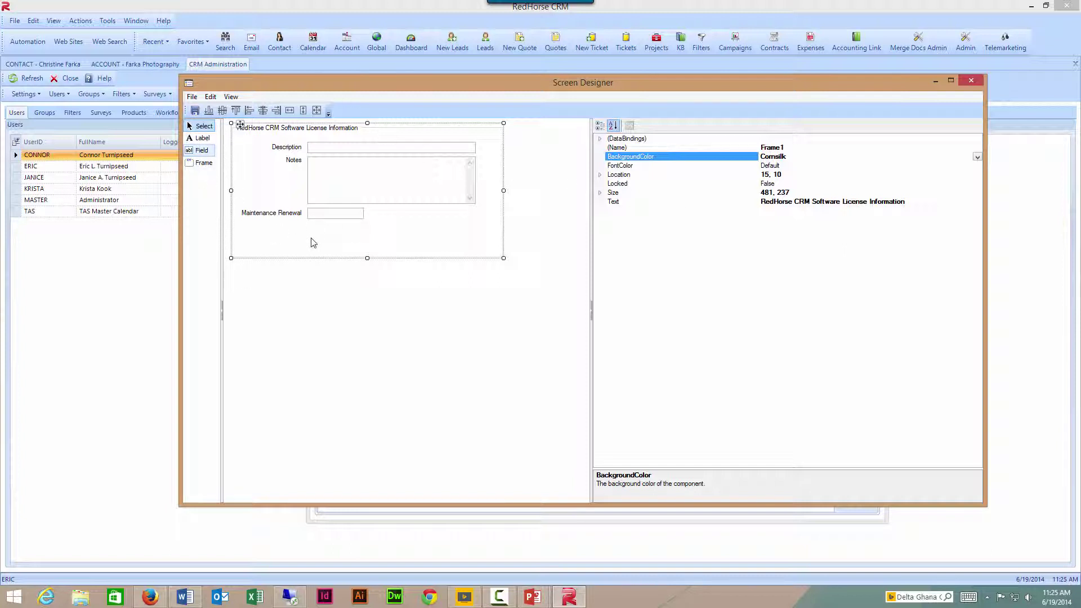
- Duplicate the Maintenance Renewal label and its field, and place the copies directly below the originals
{"action": "left_click_drag", "start_coordinate": [337, 239], "coordinate": [286, 211]}
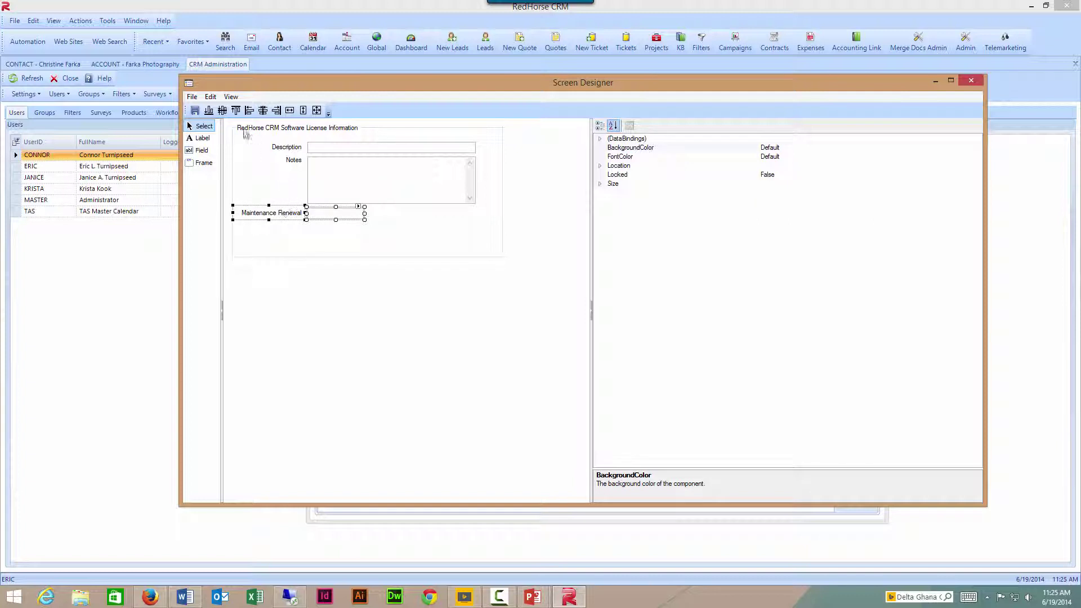
{"action": "left_click", "coordinate": [210, 97]}
{"action": "left_click", "coordinate": [230, 200]}
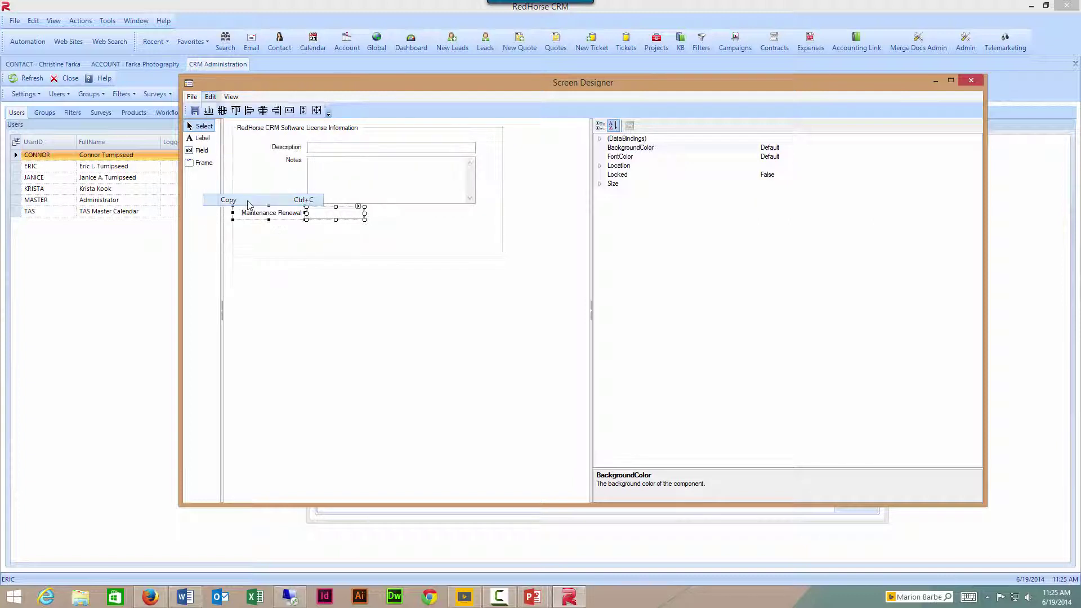
{"action": "left_click", "coordinate": [210, 97]}
{"action": "left_click", "coordinate": [255, 212]}
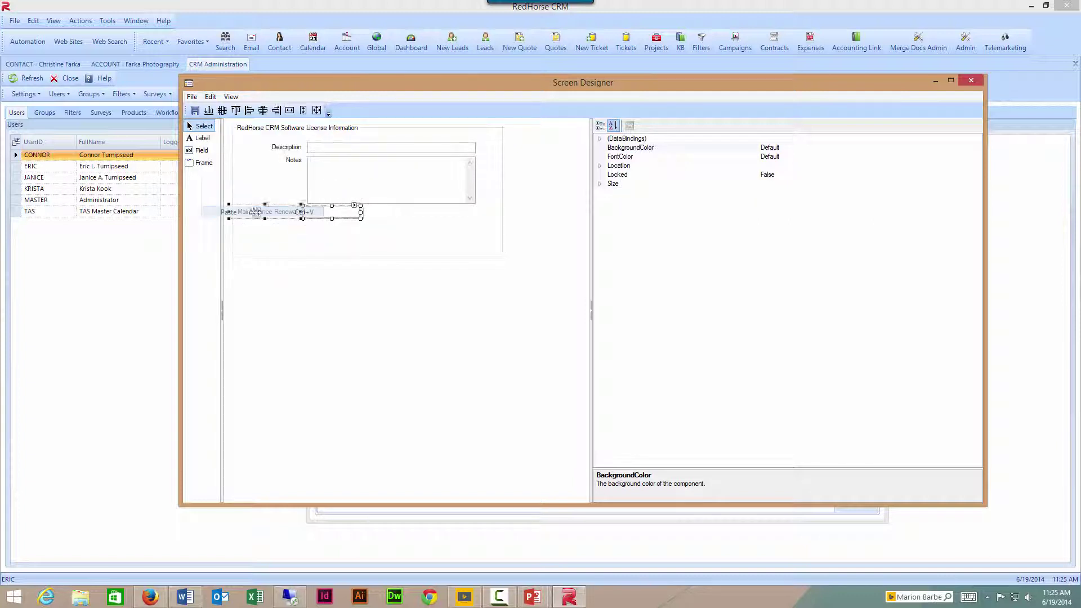
{"action": "left_click_drag", "start_coordinate": [318, 214], "coordinate": [322, 233]}
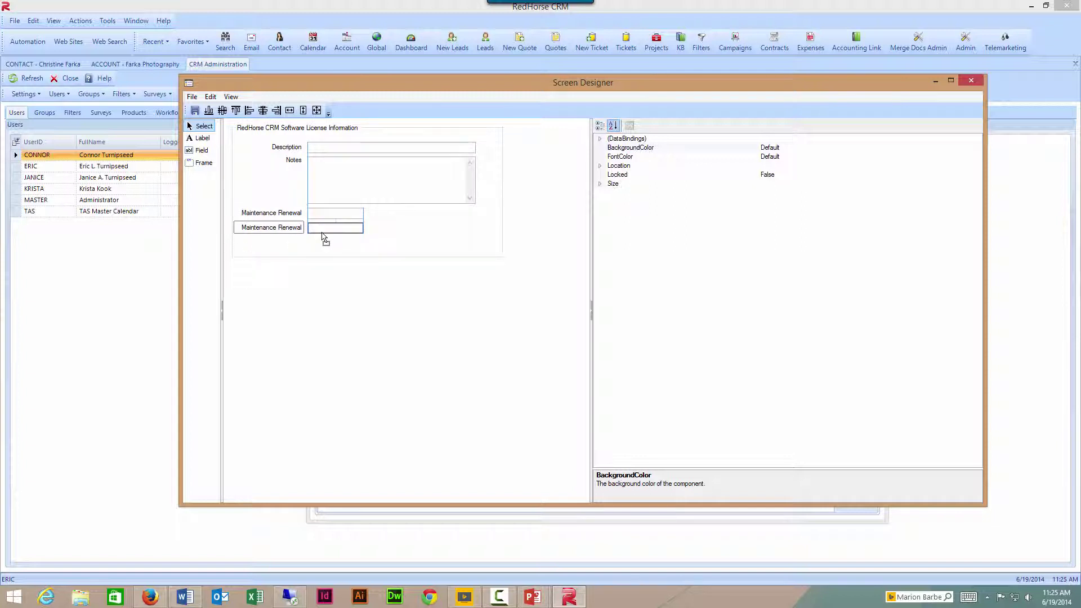
{"action": "left_click", "coordinate": [383, 236]}
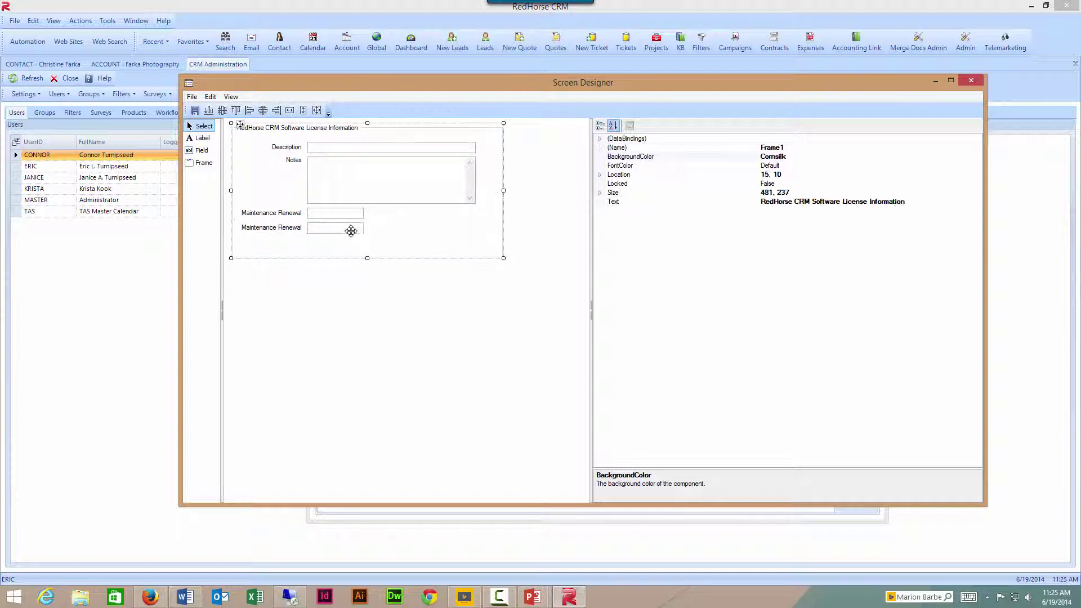
- Link the duplicated lower field to the database field Contact_Details|Text1 (varchar 50)
{"action": "left_click", "coordinate": [350, 230]}
{"action": "left_click", "coordinate": [853, 165]}
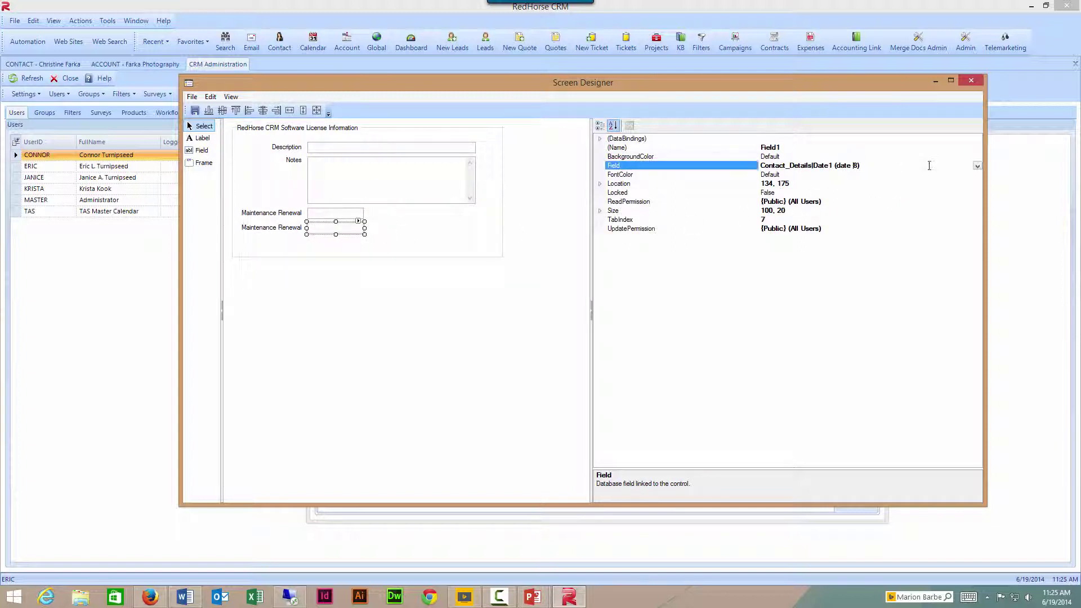
{"action": "left_click", "coordinate": [977, 167]}
{"action": "left_click_drag", "start_coordinate": [978, 204], "coordinate": [985, 241]}
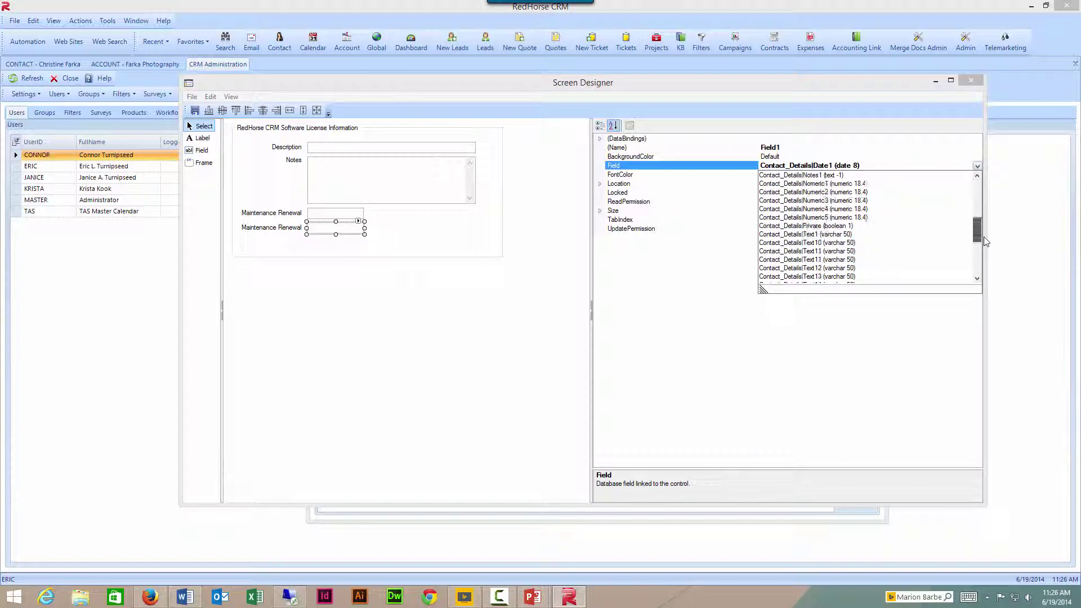
{"action": "scroll", "coordinate": [833, 238], "scroll_direction": "up", "scroll_amount": 3}
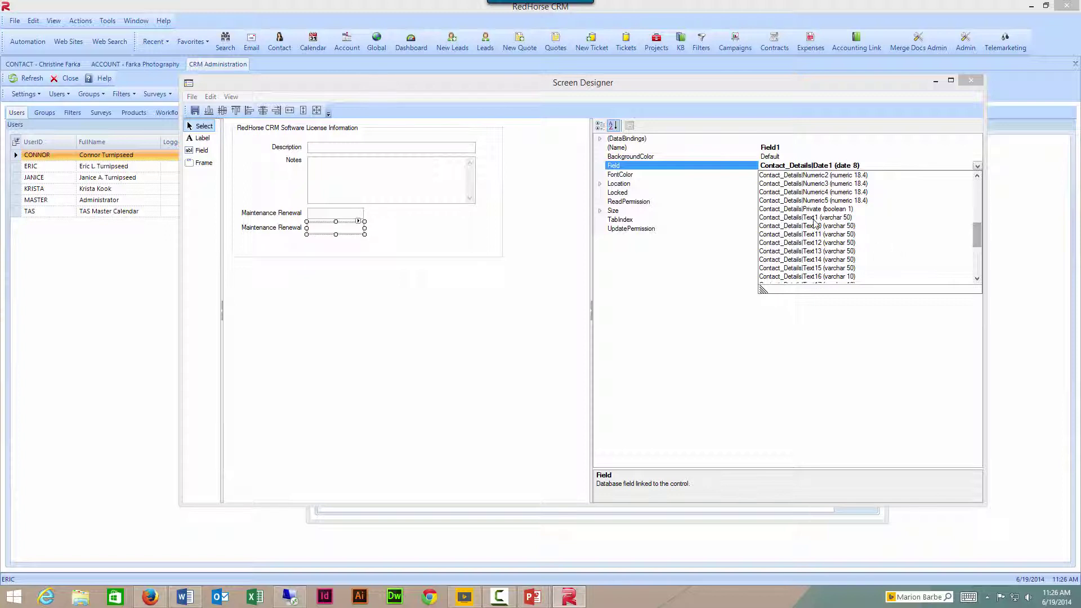
{"action": "left_click", "coordinate": [814, 220]}
- Change the text of the duplicated lower label to "Comments"
{"action": "left_click", "coordinate": [271, 227]}
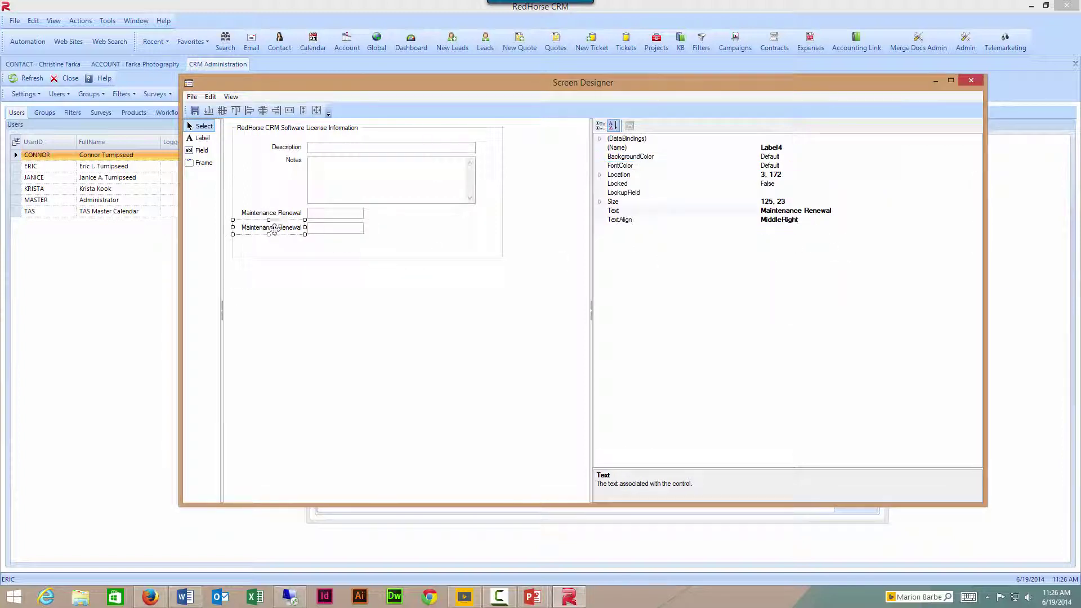
{"action": "left_click", "coordinate": [804, 211]}
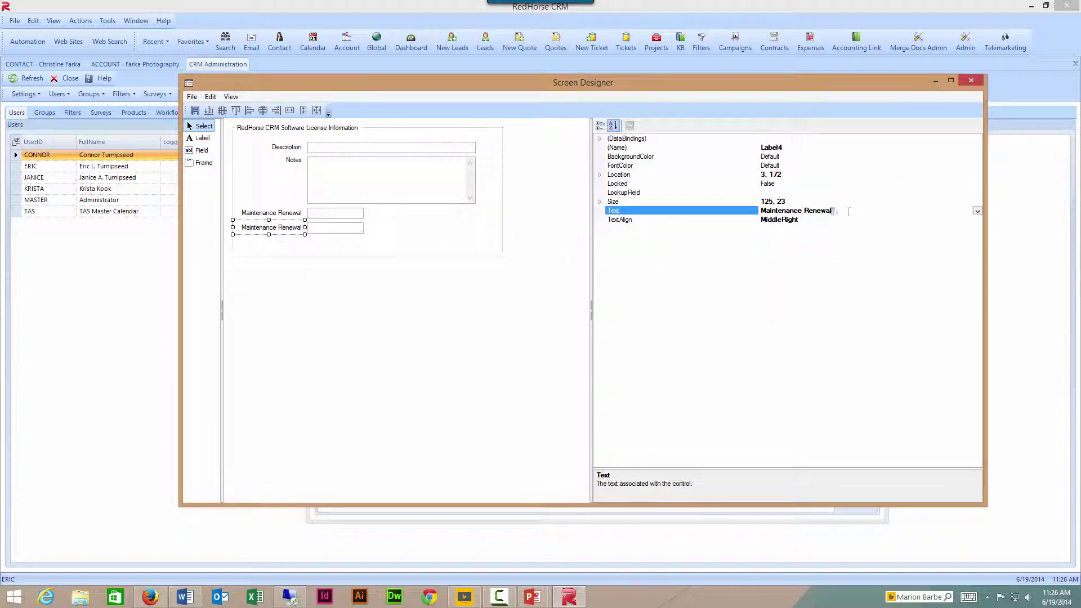
{"action": "key", "text": "Return"}
{"action": "type", "text": "Comments"}
{"action": "left_click", "coordinate": [411, 235]}
- Widen the Comments field so its right edge lines up with the Description and Notes fields
{"action": "left_click", "coordinate": [350, 227]}
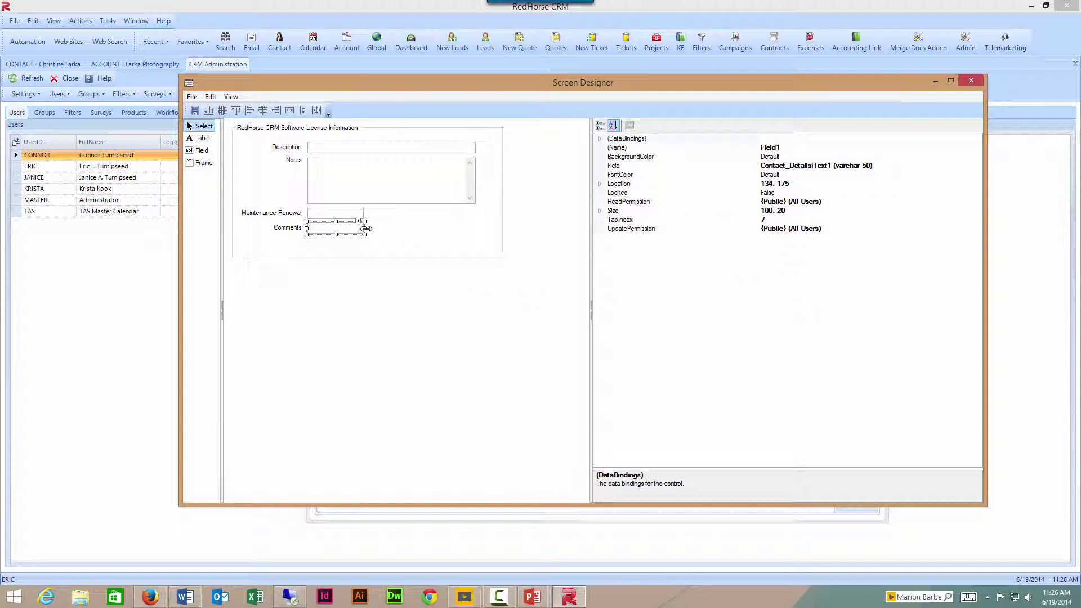
{"action": "left_click_drag", "start_coordinate": [365, 228], "coordinate": [477, 224]}
{"action": "left_click", "coordinate": [453, 248]}
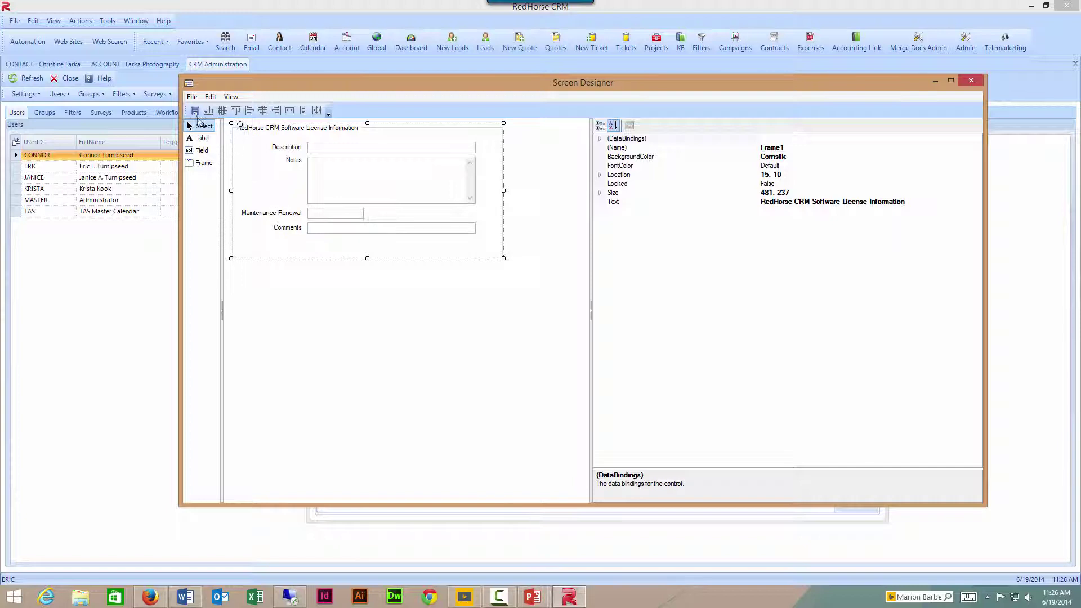
- Exit the Screen Designer, save and close the contact settings, and close CRM Administration
{"action": "left_click", "coordinate": [192, 97]}
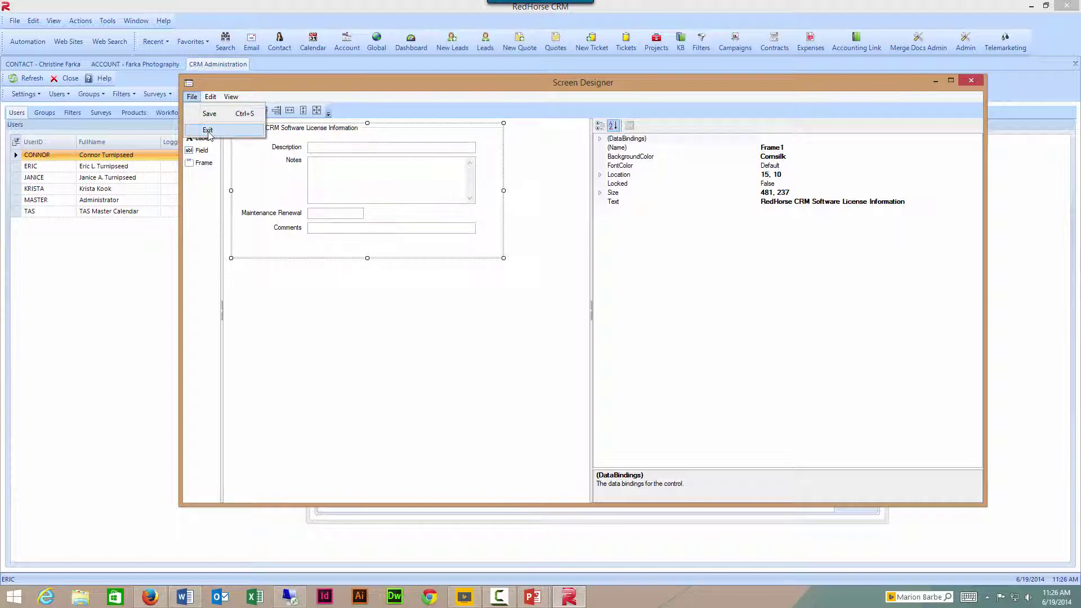
{"action": "left_click", "coordinate": [207, 131]}
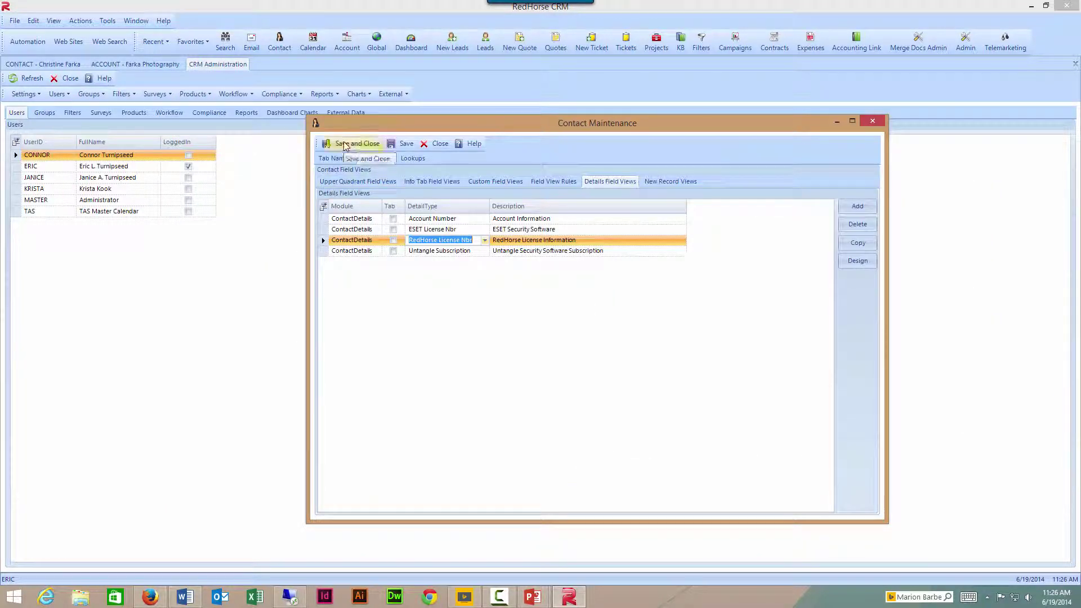
{"action": "left_click", "coordinate": [345, 146]}
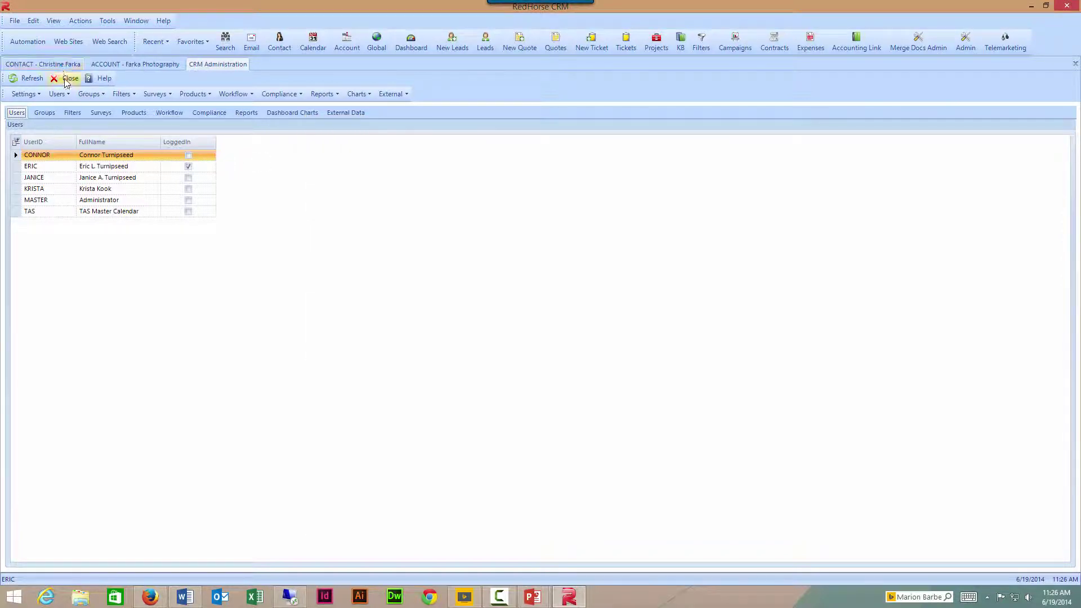
{"action": "left_click", "coordinate": [69, 78]}
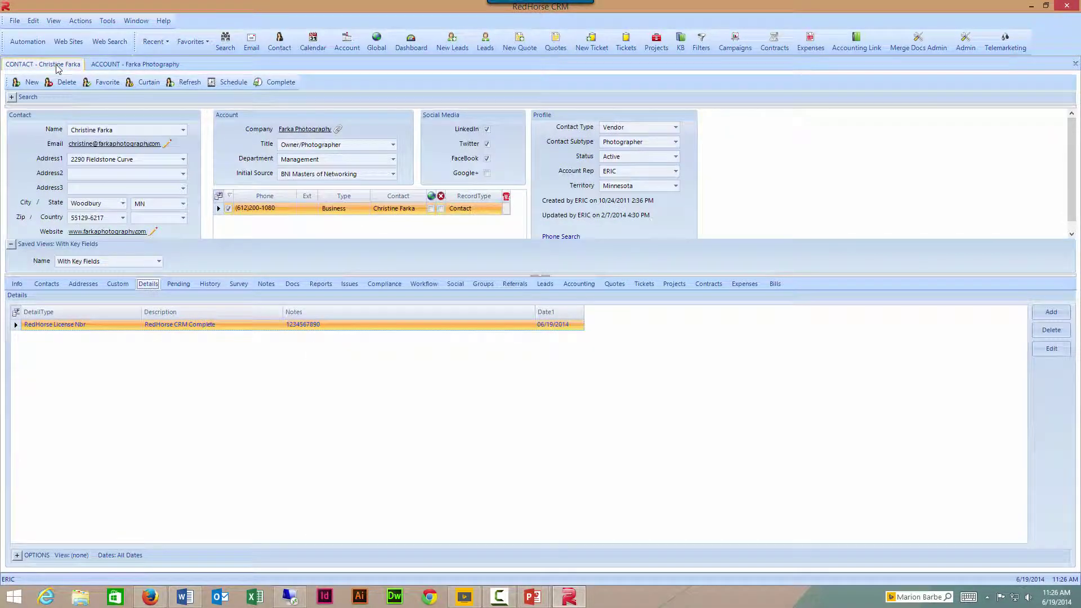
- Close the open contact record, reopen it to load the redesigned view, and show its details
{"action": "right_click", "coordinate": [57, 66]}
{"action": "left_click", "coordinate": [73, 72]}
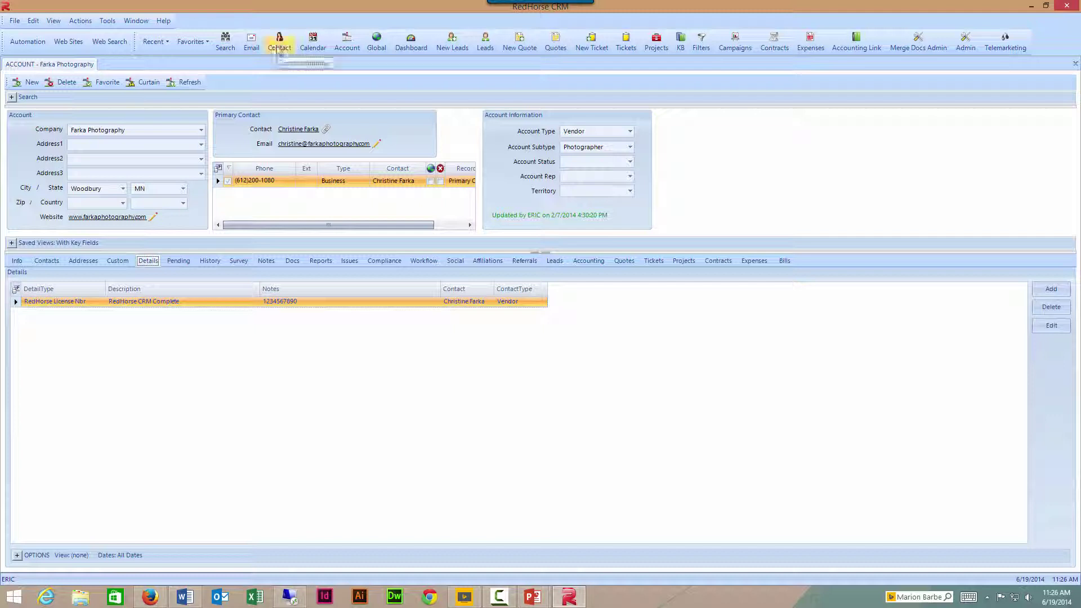
{"action": "left_click", "coordinate": [279, 50]}
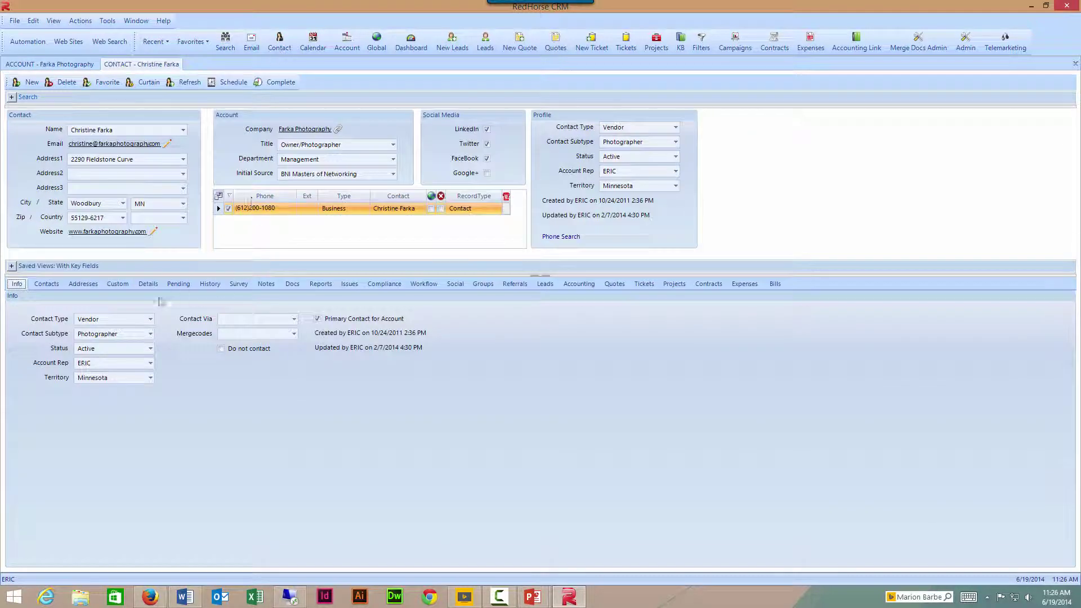
{"action": "left_click", "coordinate": [148, 284]}
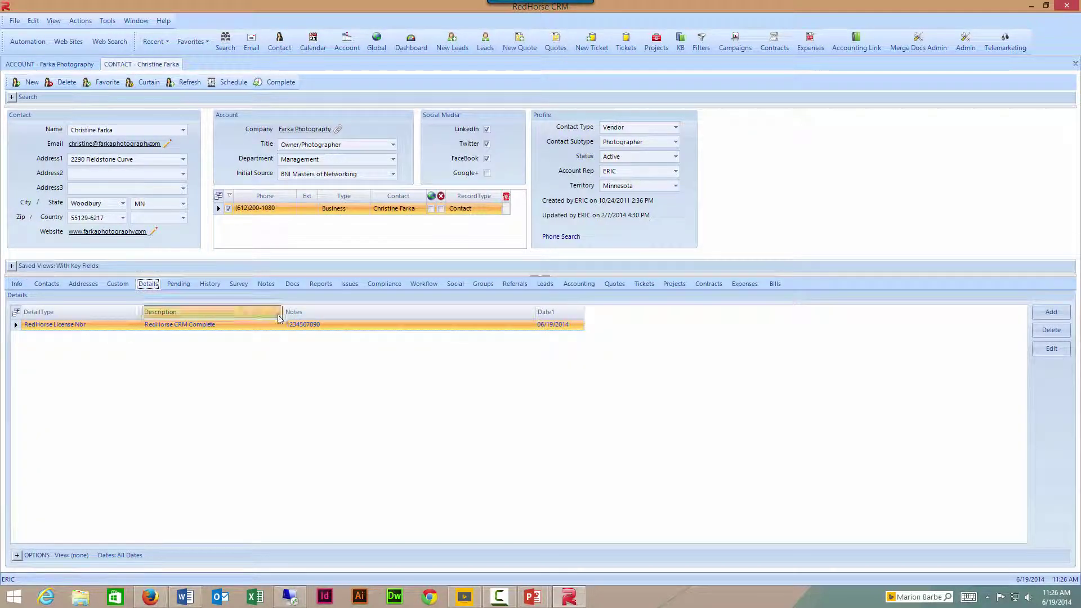
- Open the RedHorse License Nbr detail for editing, make its window slightly taller, and save and close it
{"action": "left_click", "coordinate": [1050, 348]}
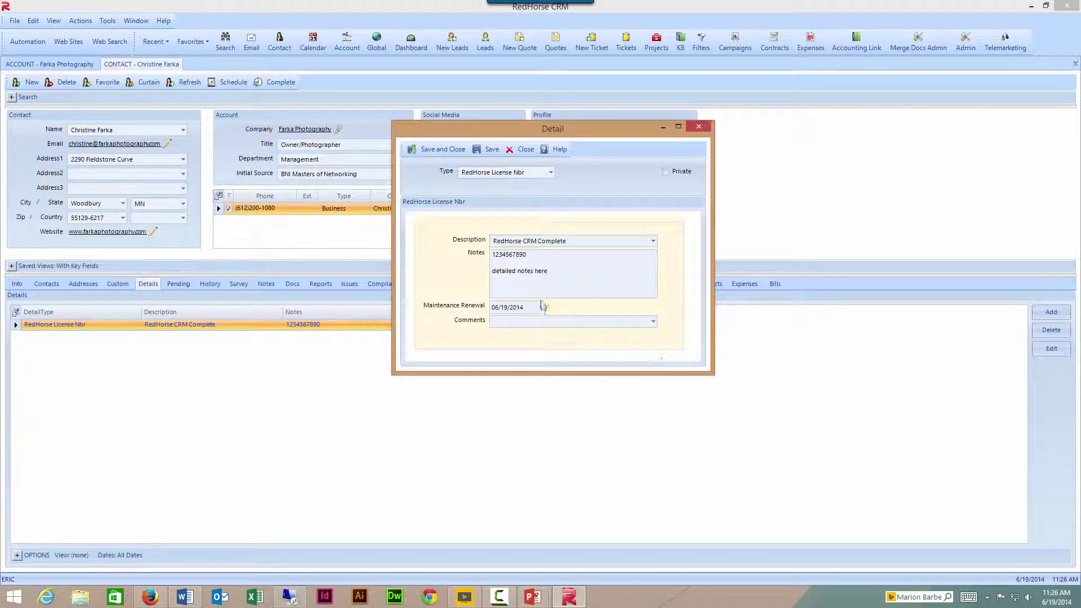
{"action": "mouse_move", "coordinate": [528, 373]}
{"action": "left_mouse_down"}
{"action": "mouse_move", "coordinate": [530, 414]}
{"action": "mouse_move", "coordinate": [528, 378]}
{"action": "left_mouse_up"}
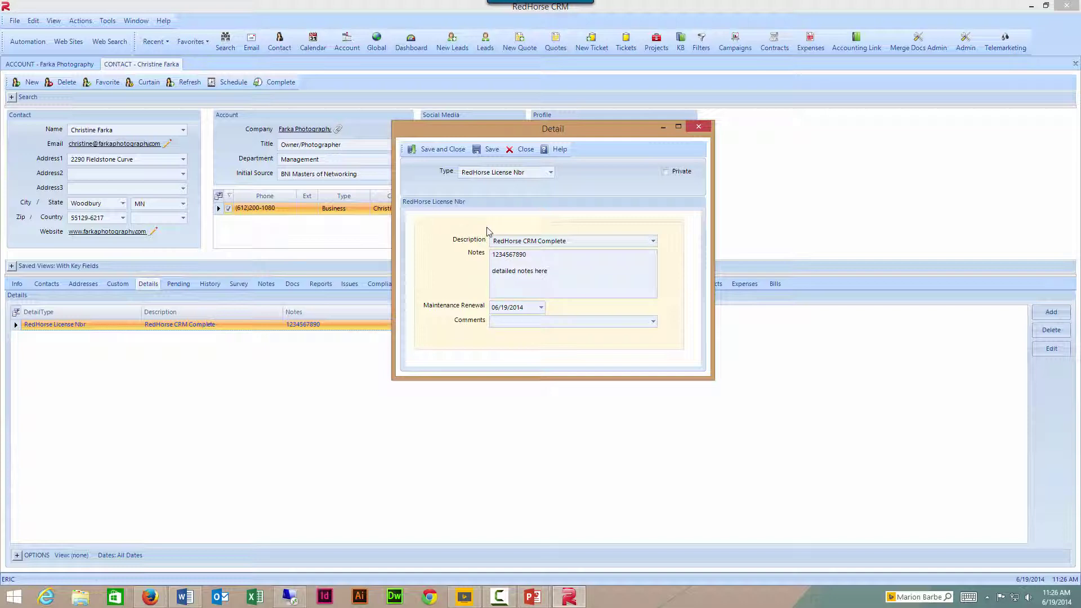
{"action": "left_click", "coordinate": [439, 150]}
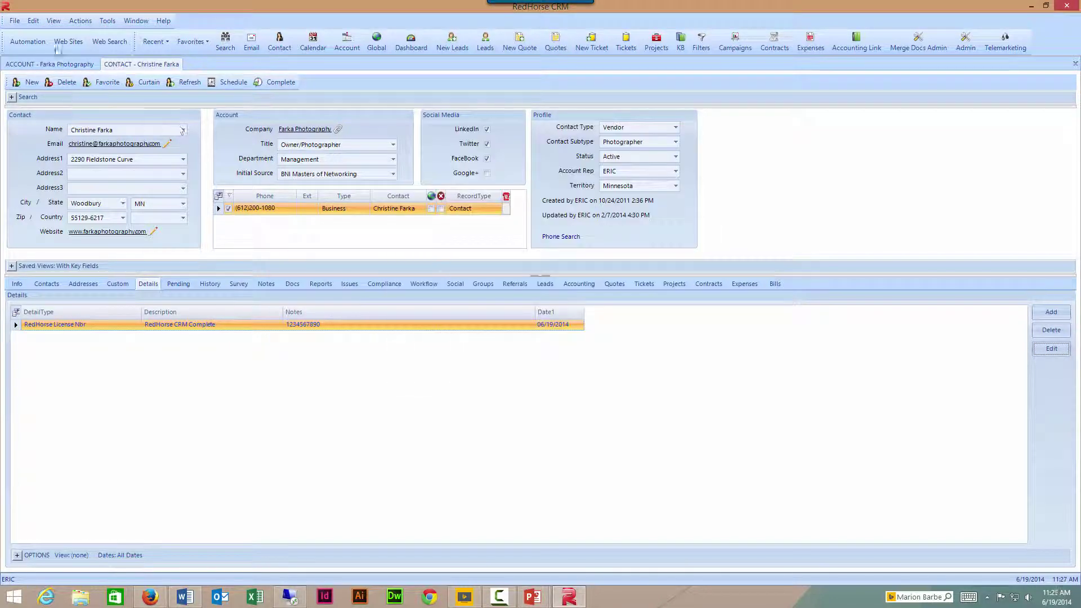
- Reopen the contact settings in CRM Administration and show the Details Field Views
{"action": "left_click", "coordinate": [33, 21]}
{"action": "left_click", "coordinate": [50, 43]}
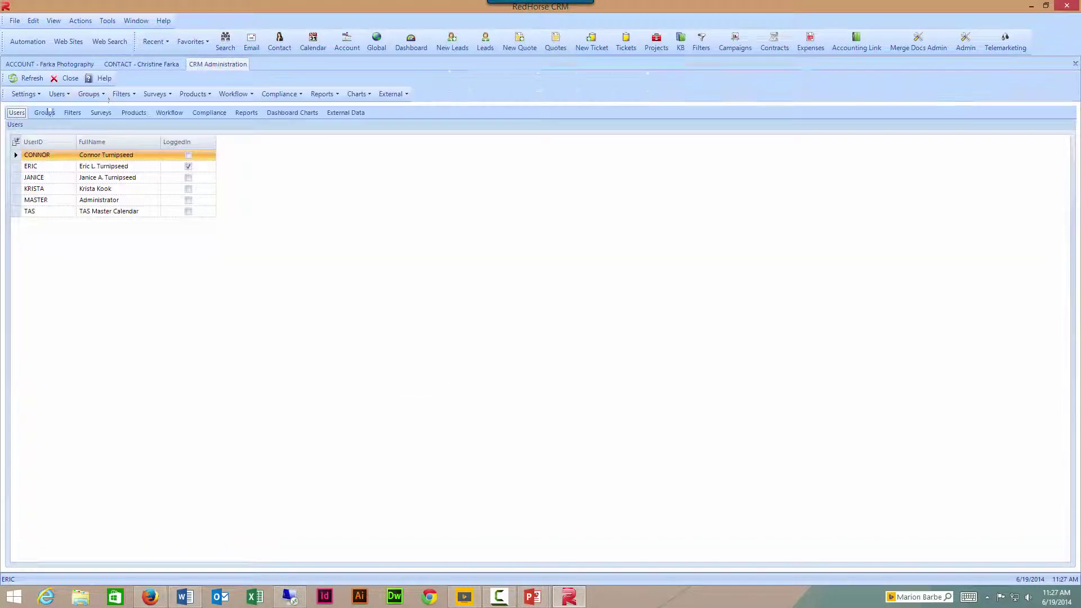
{"action": "left_click", "coordinate": [24, 94]}
{"action": "mouse_move", "coordinate": [84, 145]}
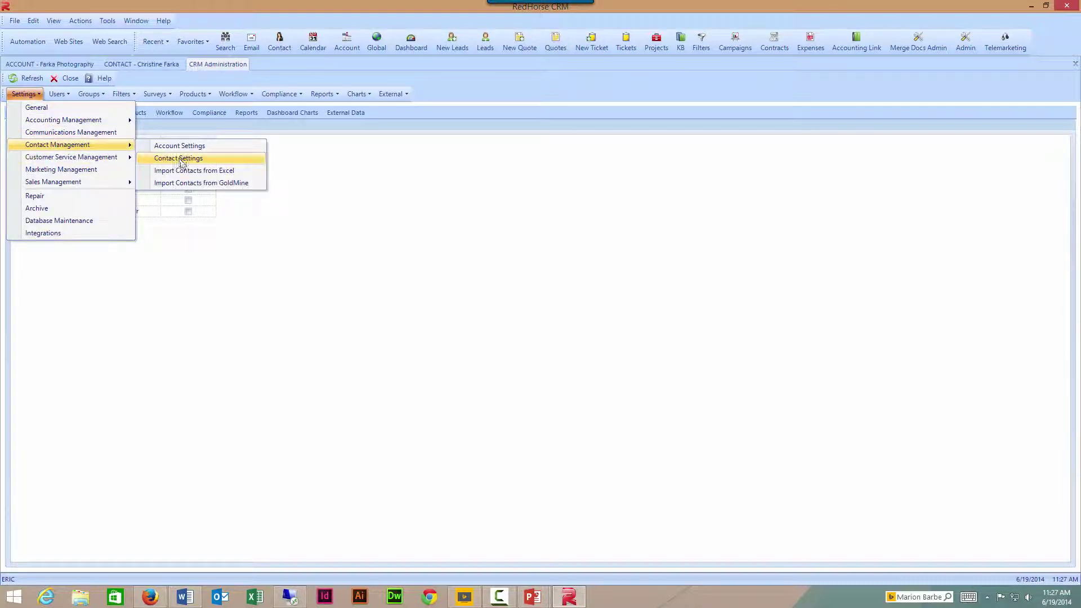
{"action": "left_click", "coordinate": [179, 158]}
{"action": "left_click", "coordinate": [375, 158]}
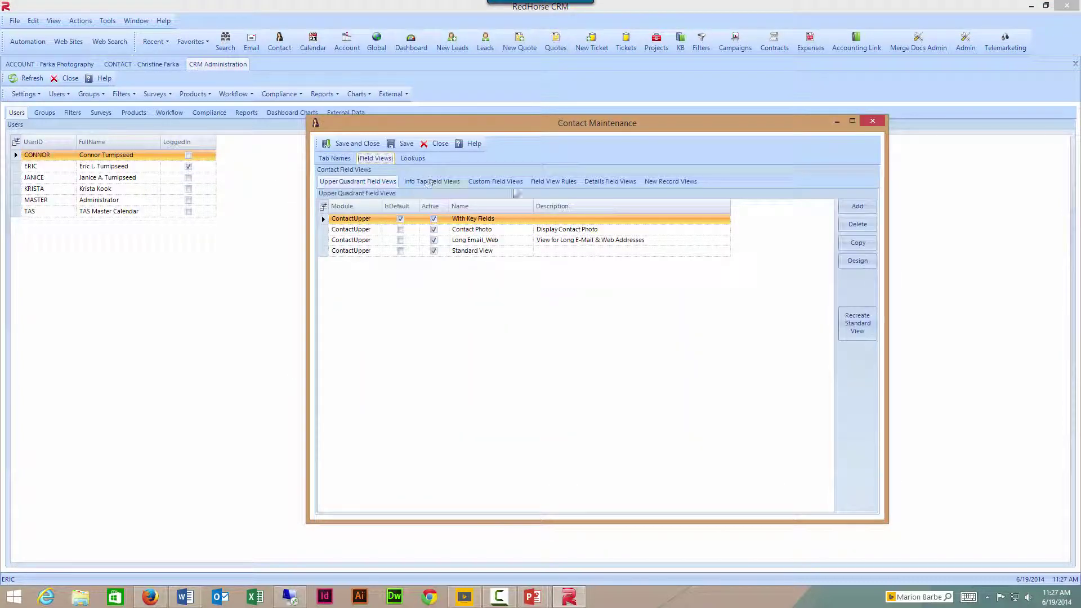
{"action": "left_click", "coordinate": [594, 182]}
- Open the RedHorse License Nbr details view in the Screen Designer and reposition the designer window
{"action": "double_click", "coordinate": [544, 241]}
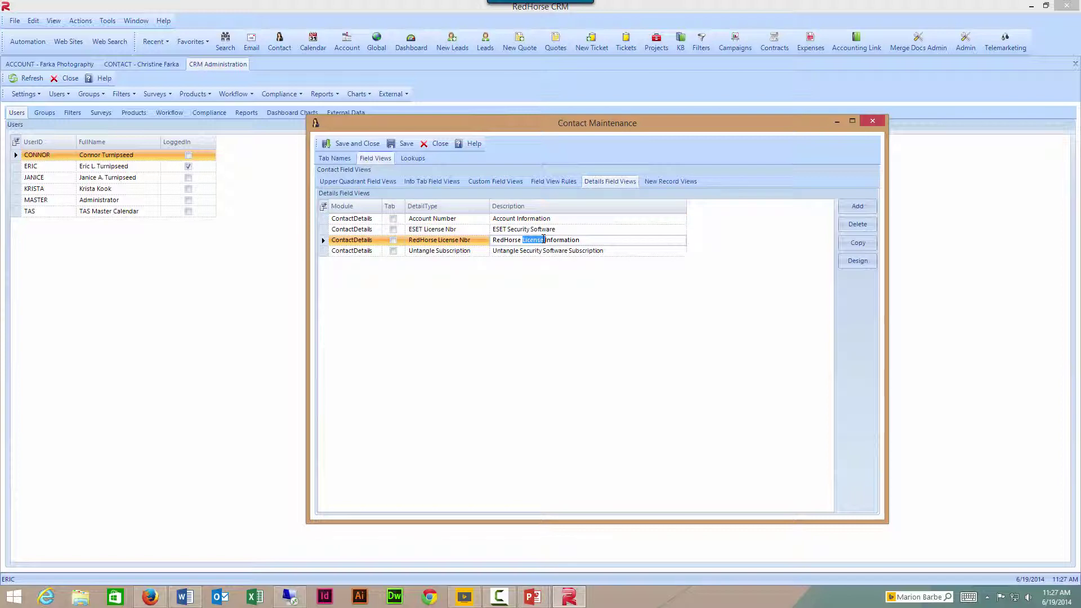
{"action": "left_click", "coordinate": [419, 206]}
{"action": "left_click_drag", "start_coordinate": [477, 153], "coordinate": [345, 137]}
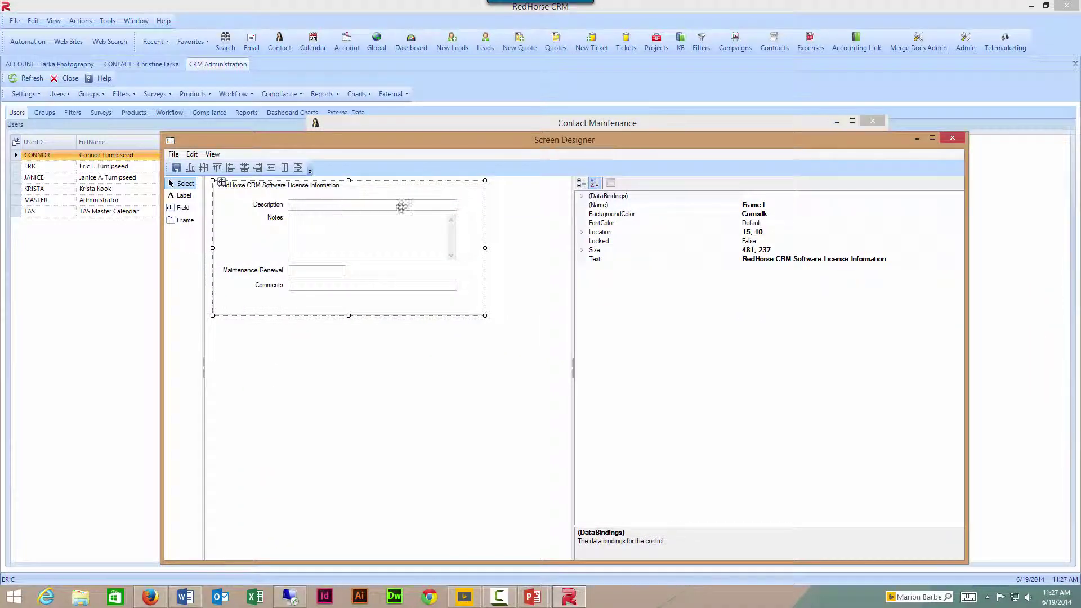
- Set the font color of the RedHorse CRM Software License Information frame to Black
{"action": "left_click", "coordinate": [767, 224]}
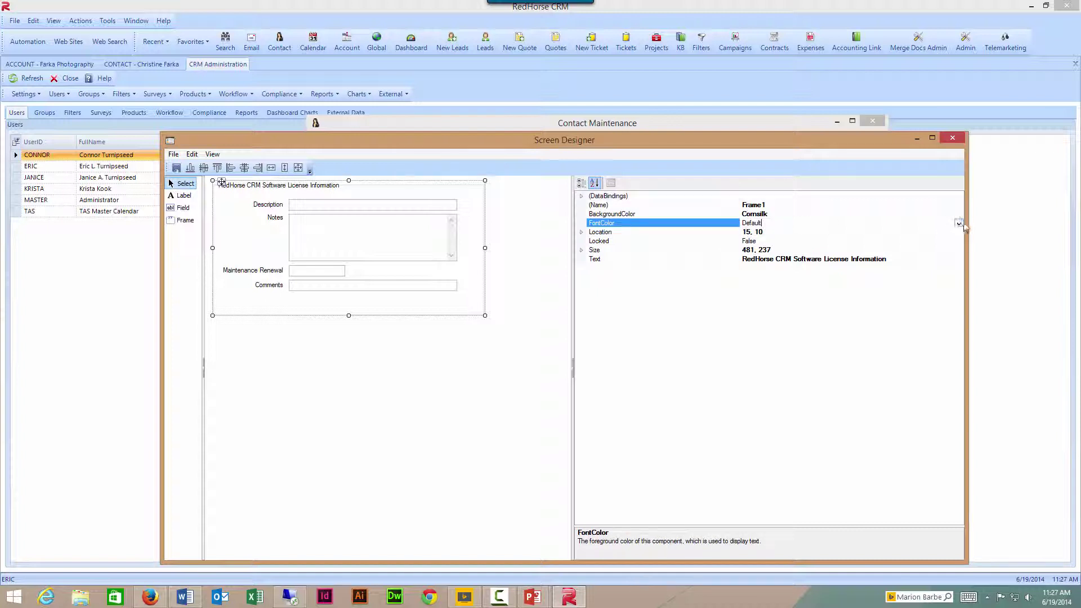
{"action": "left_click", "coordinate": [959, 224]}
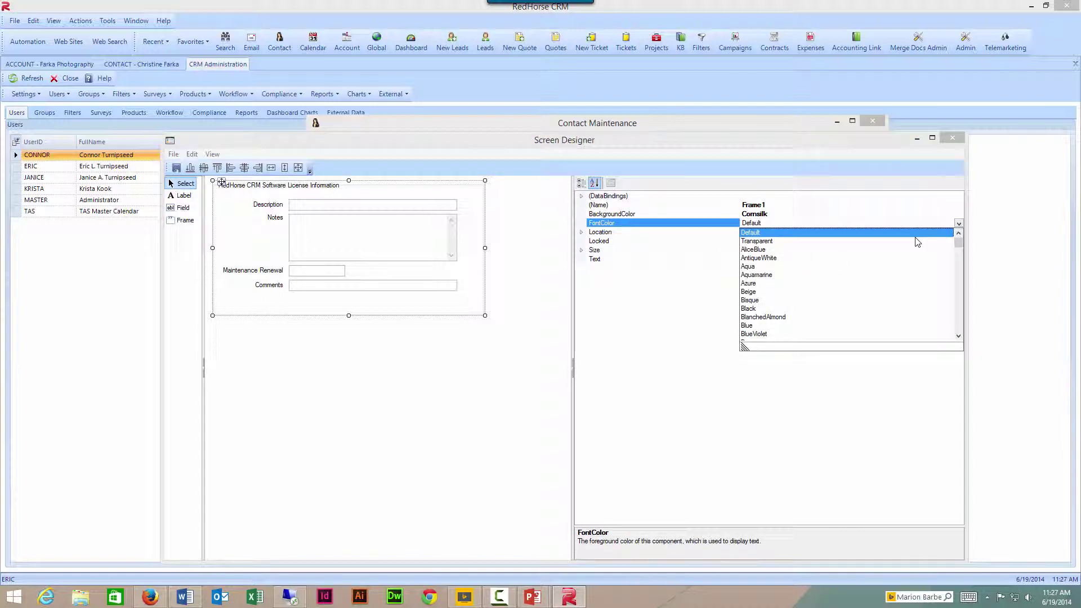
{"action": "left_click", "coordinate": [743, 314]}
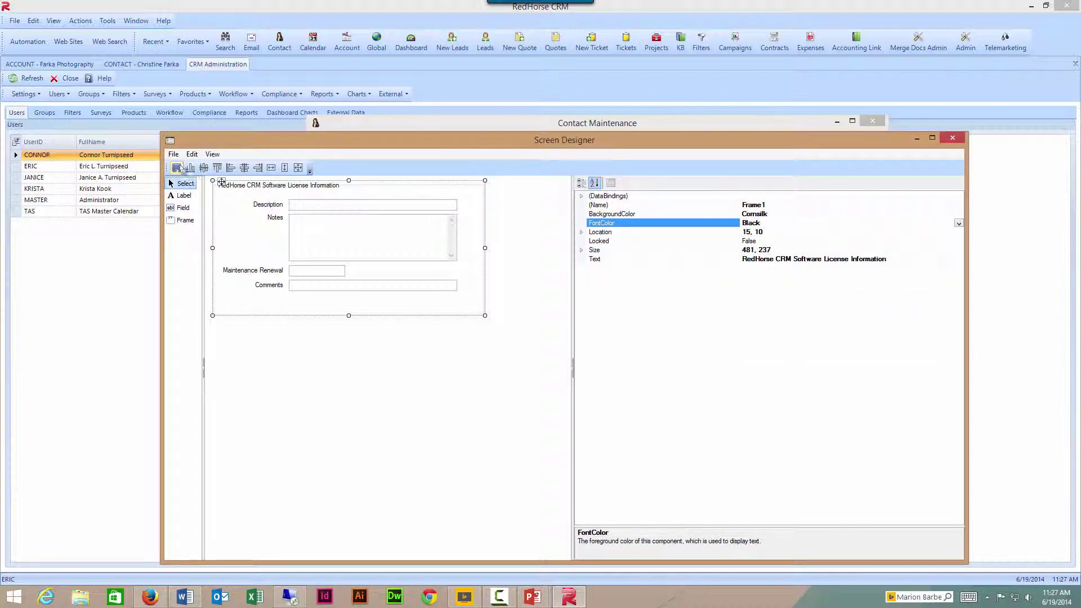
- Save the frame design and close the designer, save and close the contact settings, and close CRM Administration
{"action": "left_click", "coordinate": [174, 154]}
{"action": "left_click", "coordinate": [190, 188]}
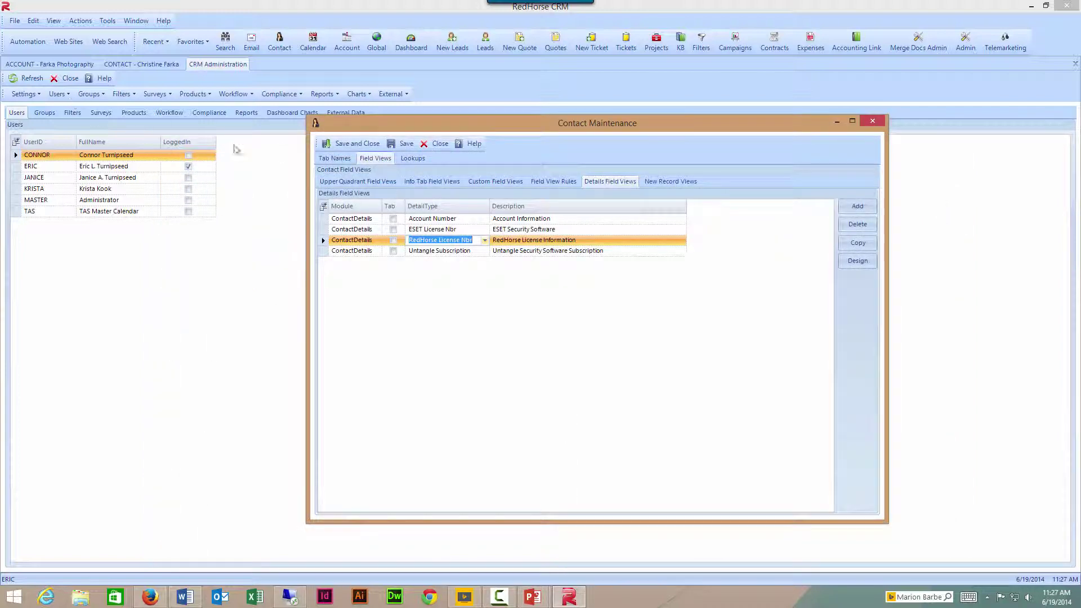
{"action": "left_click", "coordinate": [327, 145]}
{"action": "left_click", "coordinate": [66, 78]}
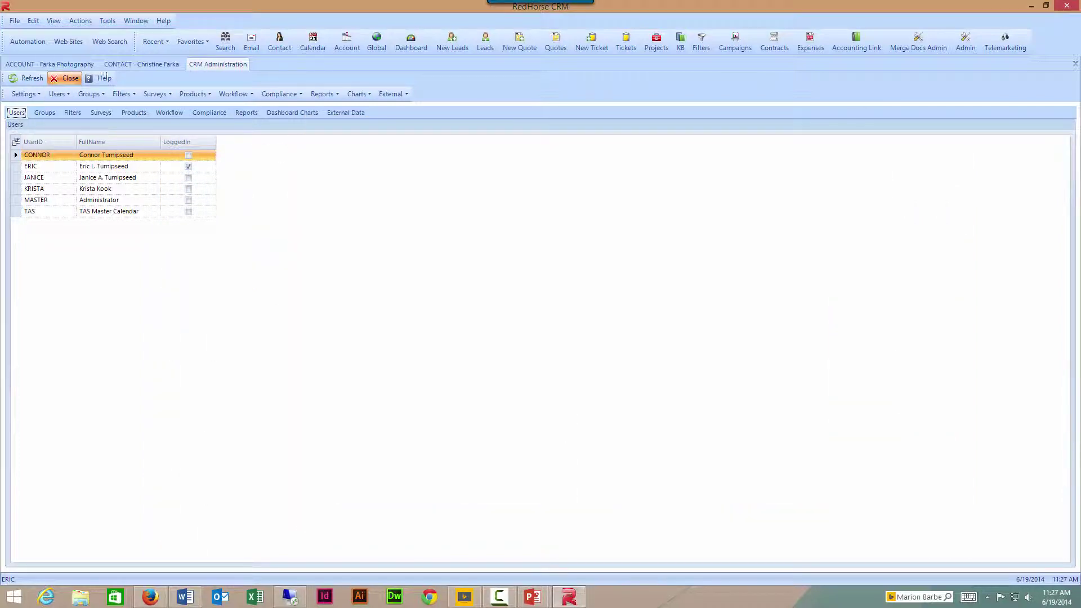
- Close the open contact record and reopen it to load the updated field view
{"action": "right_click", "coordinate": [129, 68]}
{"action": "left_click", "coordinate": [163, 79]}
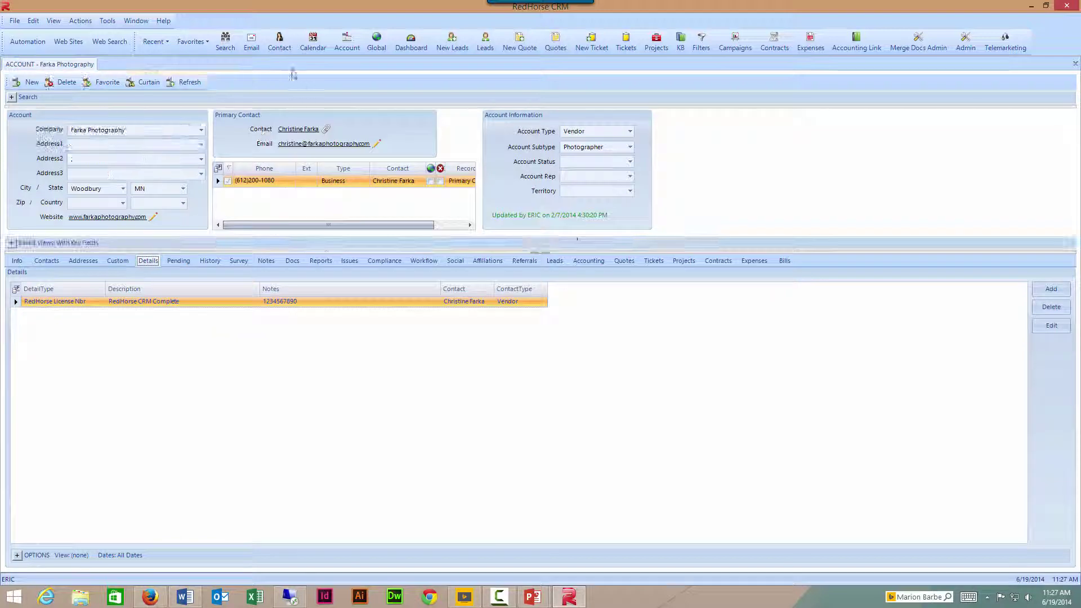
{"action": "left_click", "coordinate": [282, 49]}
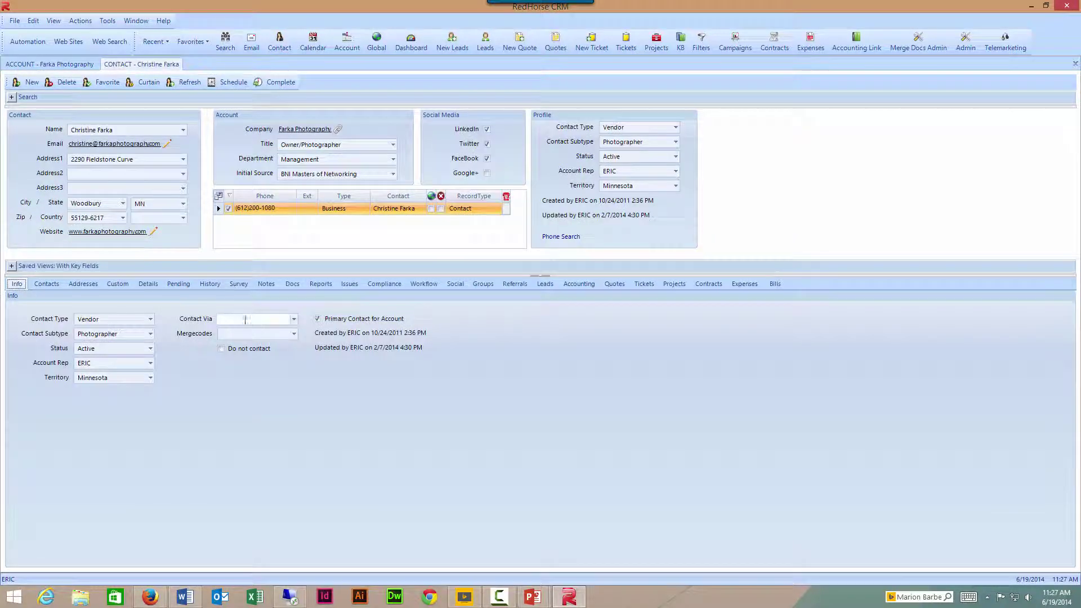
- Open the RedHorse License Nbr detail from the contact's details and enlarge its window in both directions
{"action": "left_click", "coordinate": [148, 284]}
{"action": "left_click", "coordinate": [443, 329]}
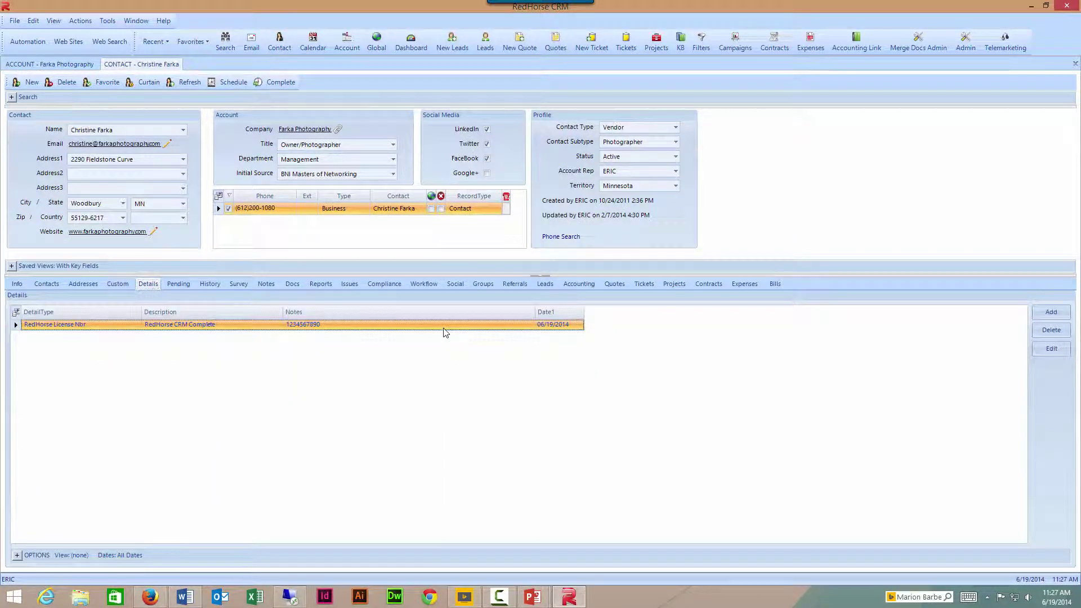
{"action": "double_click", "coordinate": [444, 327]}
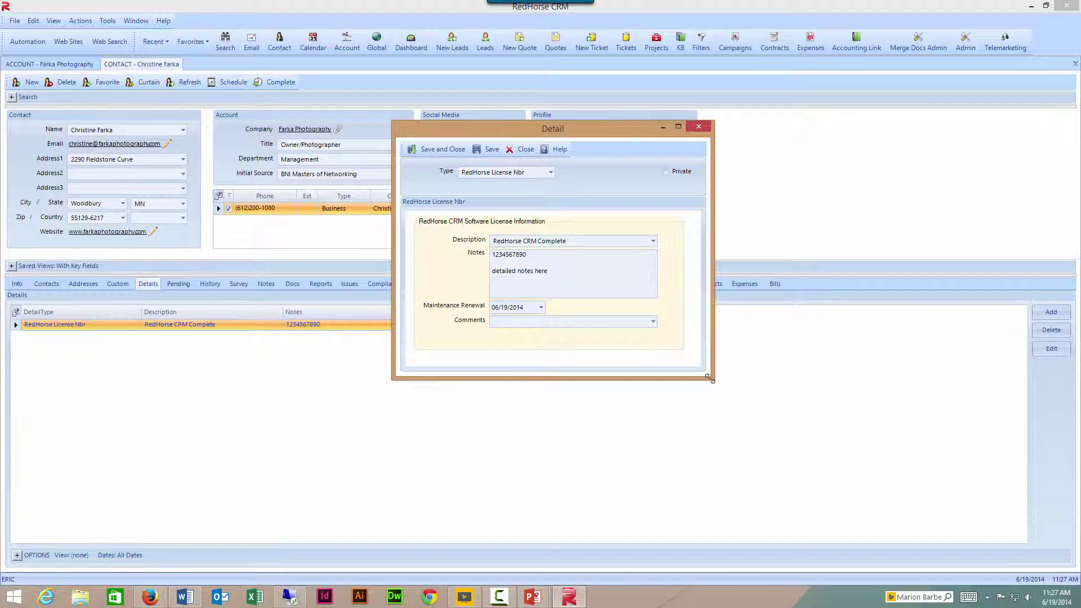
{"action": "left_click_drag", "start_coordinate": [710, 379], "coordinate": [945, 532]}
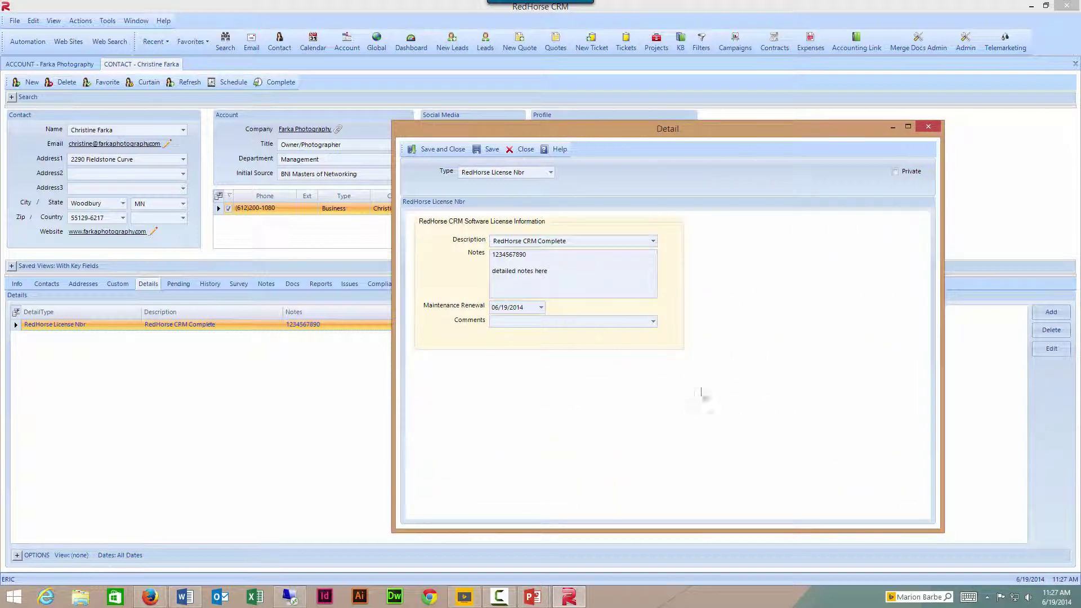